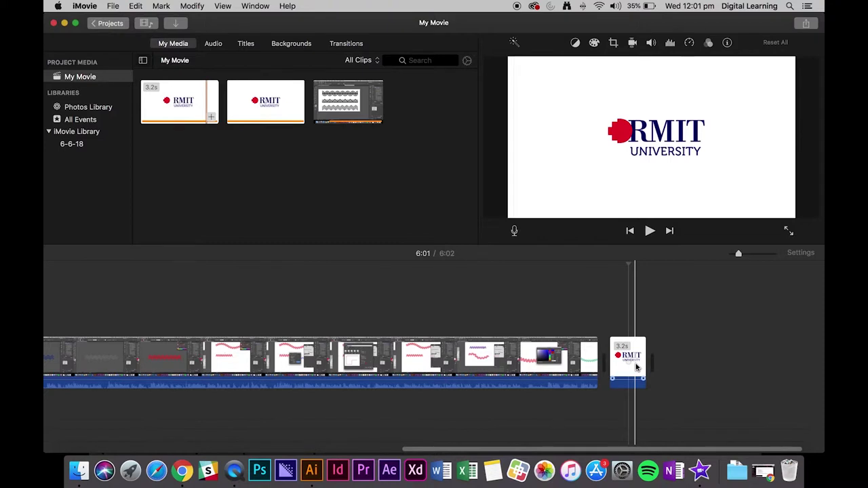
Step: Switch from the iMovie project to Chrome showing the DSC Video Resources page
{"action": "key", "text": "super+Tab"}
{"action": "key", "text": "super+Tab"}
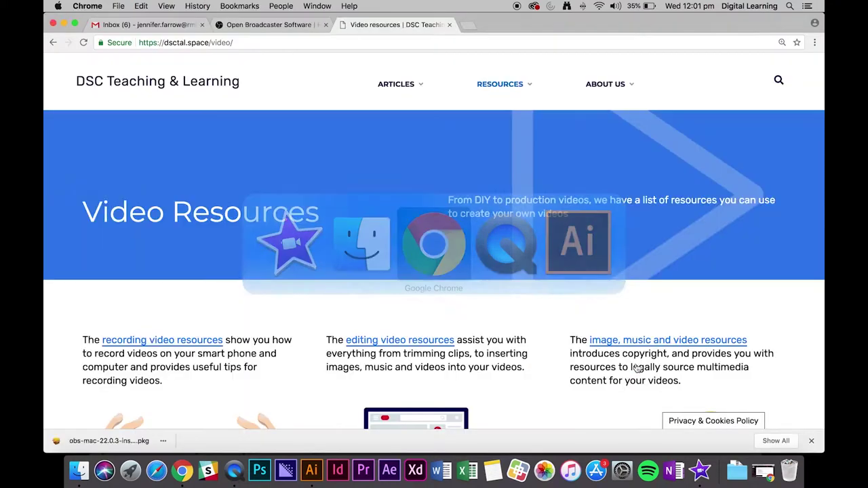
Step: Open the DSC site's Video resources page and scroll down to its three resource sections
{"action": "left_click", "coordinate": [500, 83]}
{"action": "left_click", "coordinate": [432, 177]}
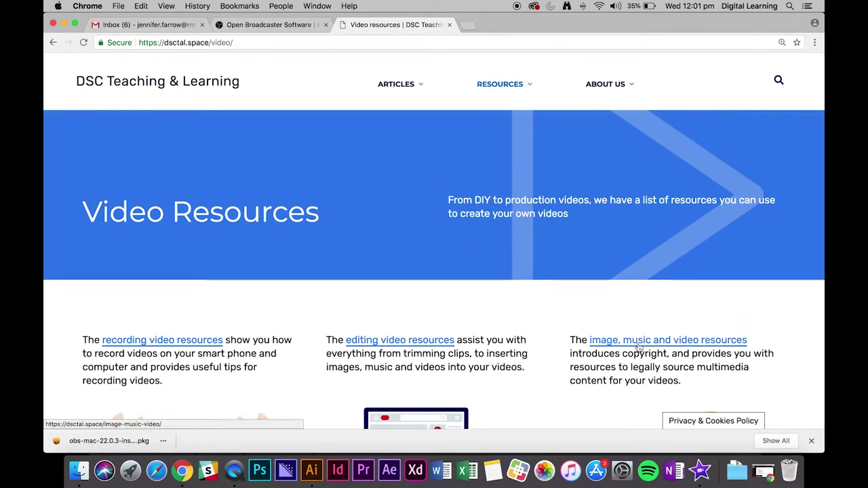
{"action": "scroll", "coordinate": [639, 346], "scroll_direction": "down", "scroll_amount": 5}
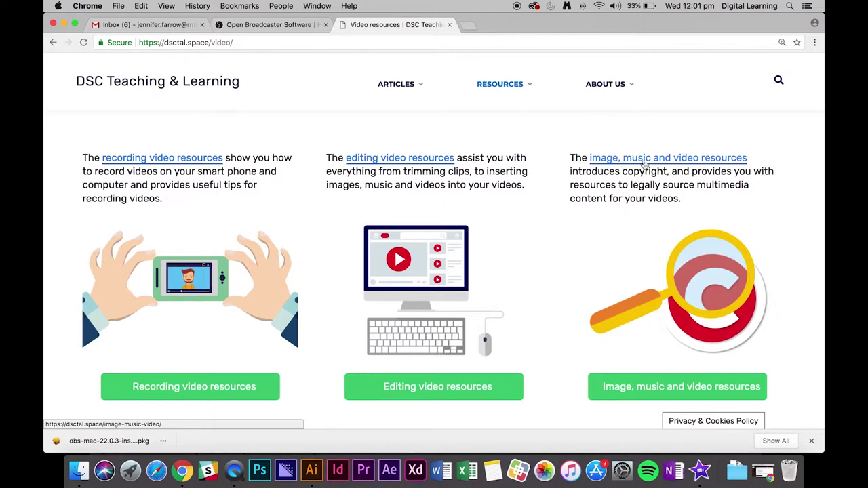
Step: Open the image, music and video resources page and scroll down to its sites table
{"action": "left_click", "coordinate": [690, 160]}
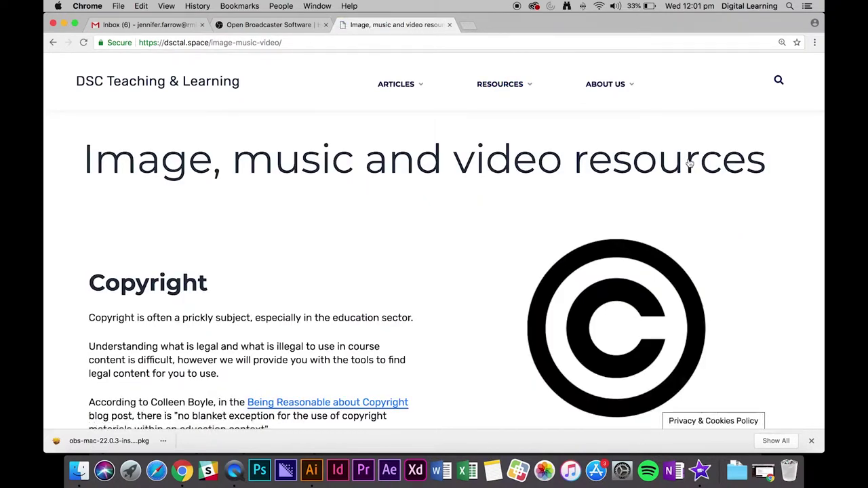
{"action": "scroll", "coordinate": [494, 251], "scroll_direction": "down", "scroll_amount": 8}
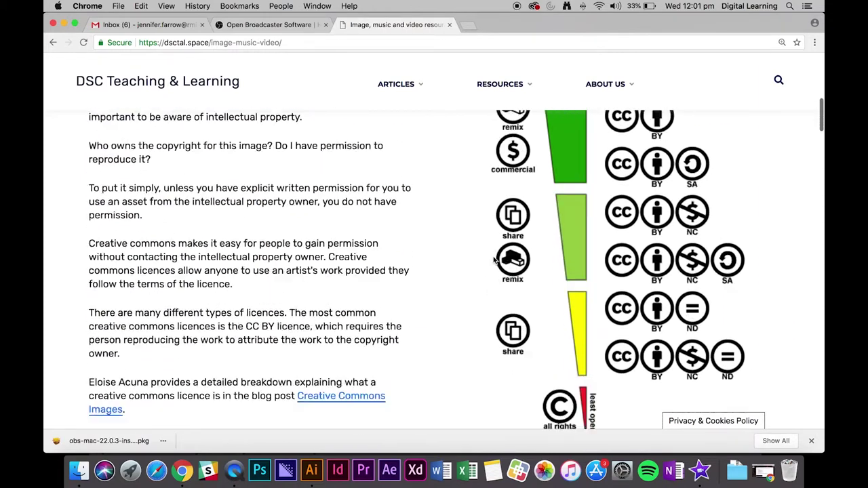
{"action": "scroll", "coordinate": [494, 261], "scroll_direction": "down", "scroll_amount": 10}
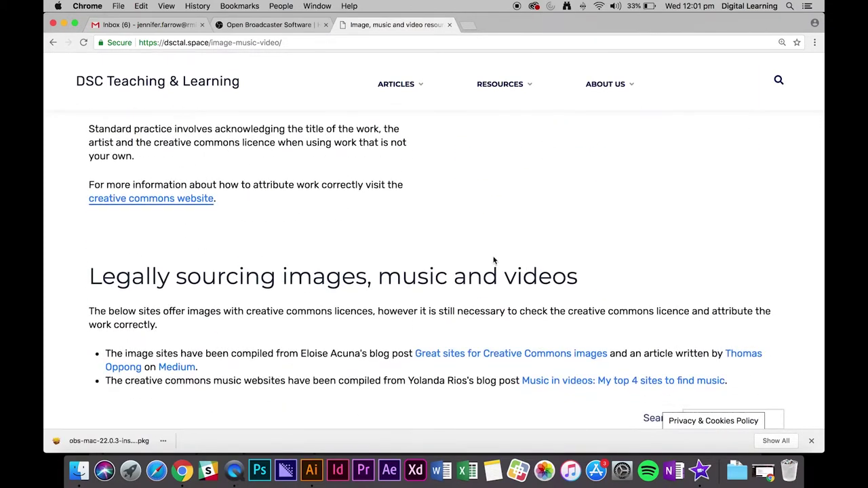
{"action": "scroll", "coordinate": [494, 261], "scroll_direction": "down", "scroll_amount": 9}
{"action": "scroll", "coordinate": [494, 261], "scroll_direction": "down", "scroll_amount": 3}
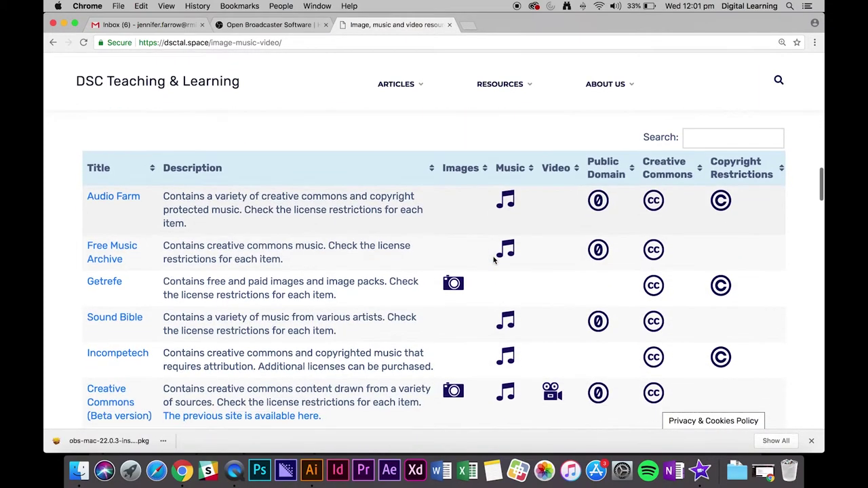
Step: Sort the sites table by Music so music sites come first, then find the YouTube Audio Library
{"action": "left_click", "coordinate": [507, 171]}
{"action": "left_click", "coordinate": [507, 172]}
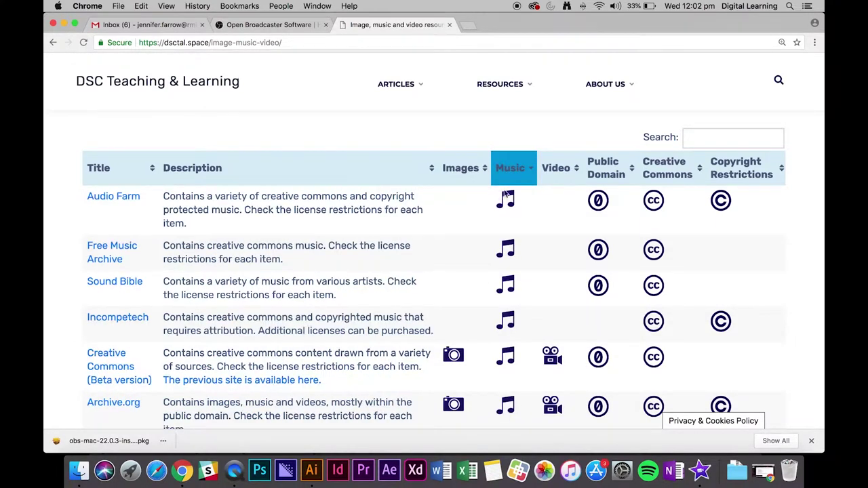
{"action": "scroll", "coordinate": [517, 412], "scroll_direction": "down", "scroll_amount": 10}
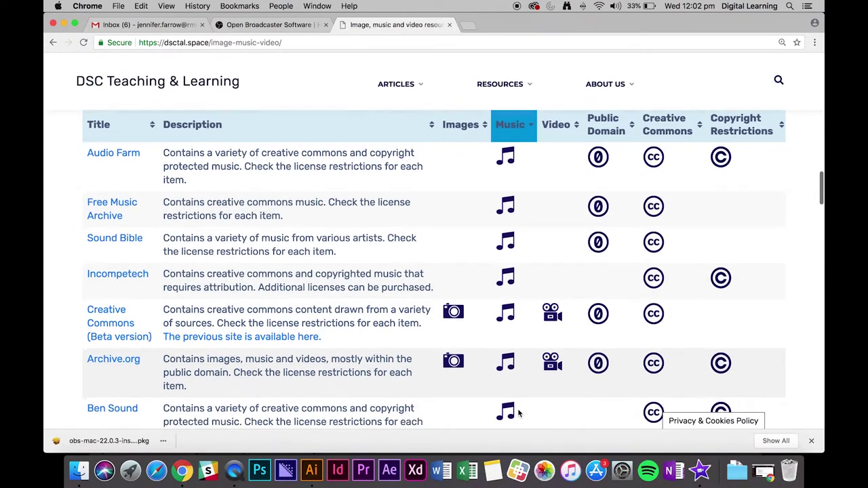
{"action": "scroll", "coordinate": [517, 408], "scroll_direction": "down", "scroll_amount": 1}
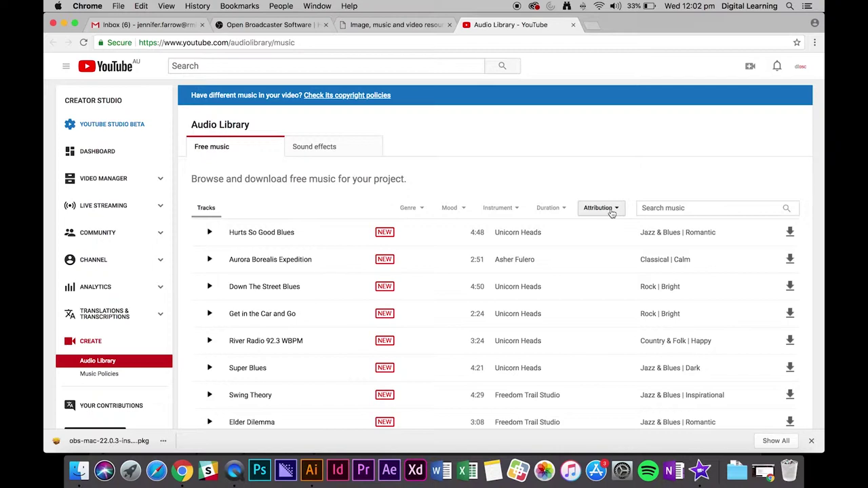
Step: Filter the YouTube Audio Library to tracks with 'Attribution not required'
{"action": "left_click", "coordinate": [612, 212]}
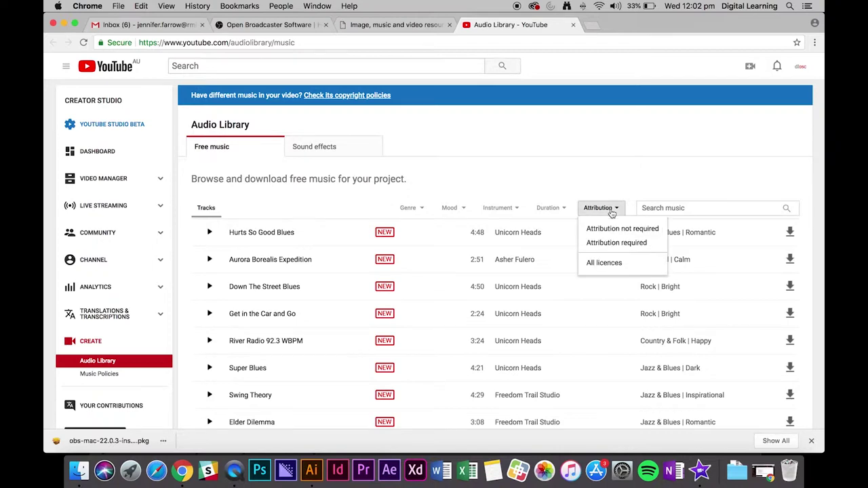
{"action": "left_click", "coordinate": [616, 230]}
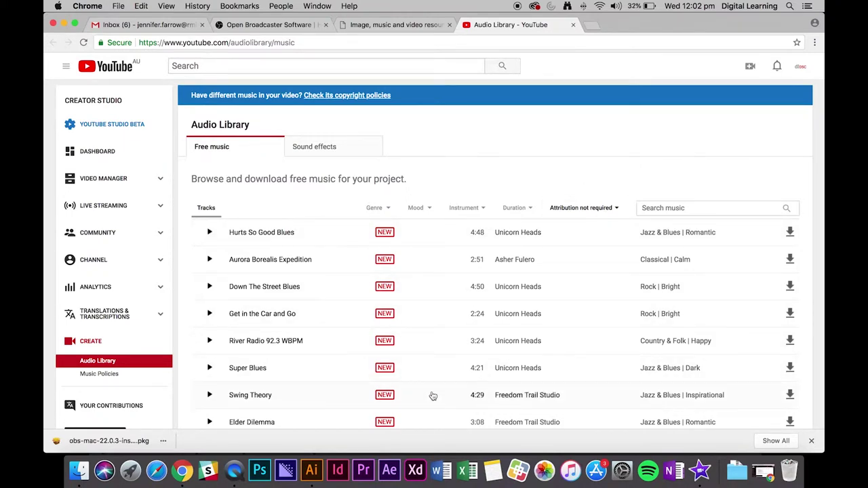
{"action": "scroll", "coordinate": [432, 395], "scroll_direction": "down", "scroll_amount": 6}
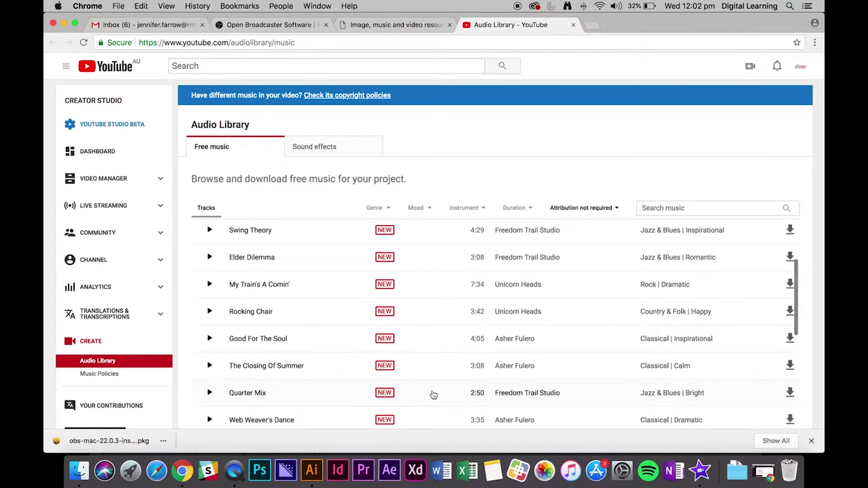
{"action": "scroll", "coordinate": [433, 395], "scroll_direction": "down", "scroll_amount": 5}
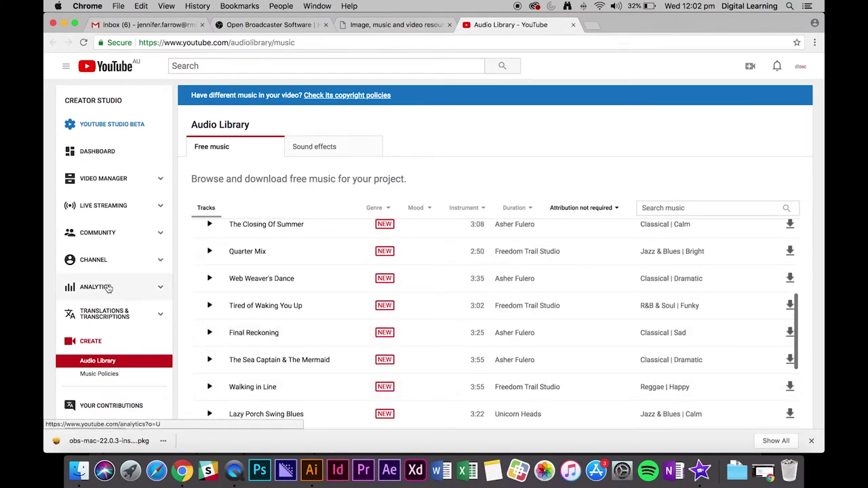
Step: Preview the Quarter Mix track and then stop it
{"action": "left_click", "coordinate": [209, 252]}
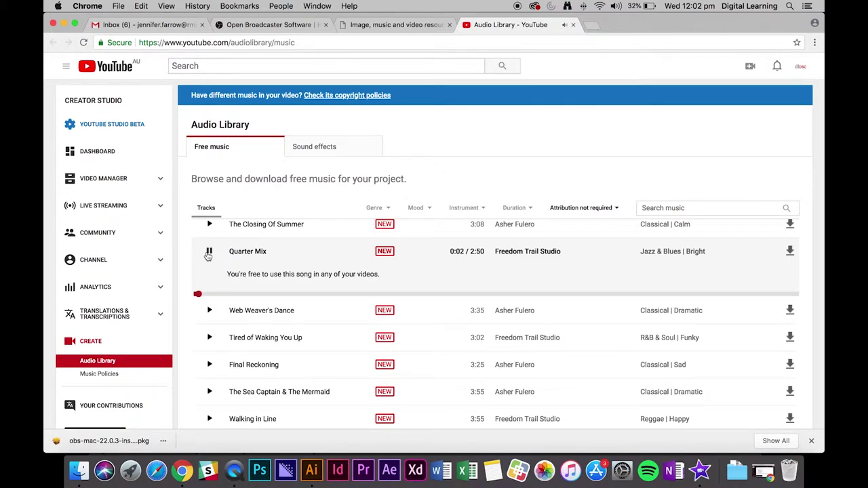
{"action": "left_click", "coordinate": [209, 253]}
{"action": "scroll", "coordinate": [483, 325], "scroll_direction": "down", "scroll_amount": 3}
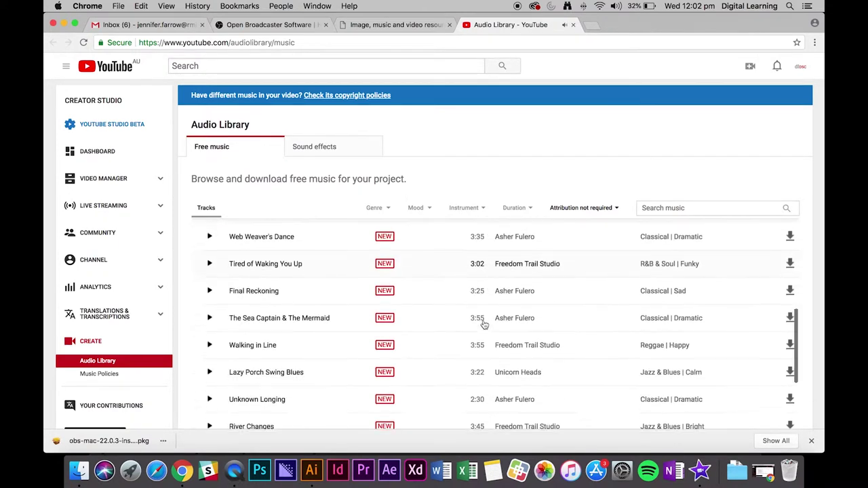
{"action": "scroll", "coordinate": [515, 333], "scroll_direction": "up", "scroll_amount": 1}
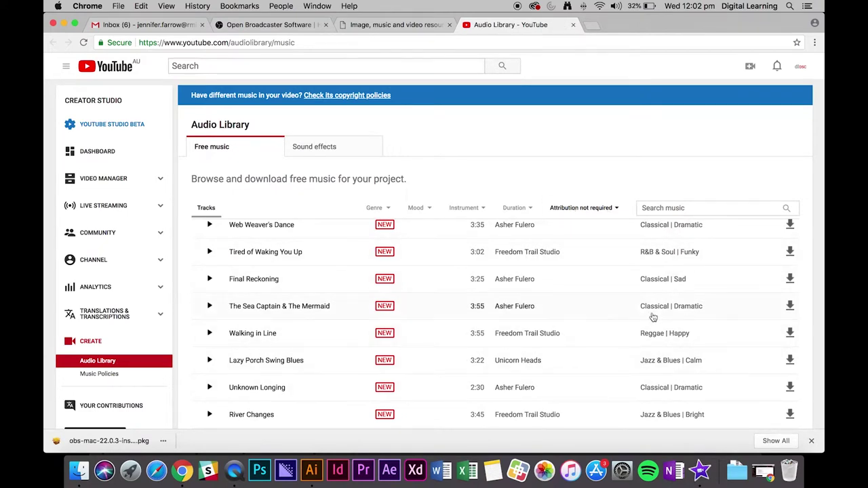
{"action": "scroll", "coordinate": [653, 317], "scroll_direction": "up", "scroll_amount": 1}
{"action": "scroll", "coordinate": [652, 317], "scroll_direction": "up", "scroll_amount": 2}
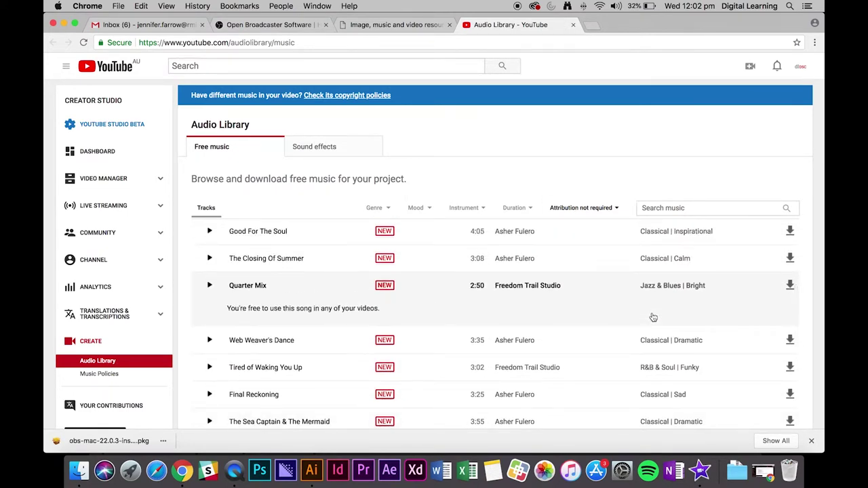
{"action": "scroll", "coordinate": [682, 403], "scroll_direction": "down", "scroll_amount": 1}
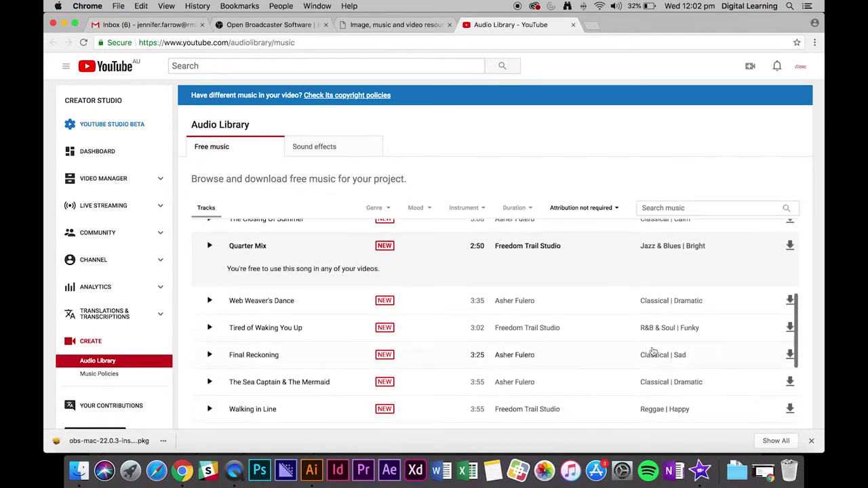
Step: Preview Tired of Waking You Up from about 0:31, then stop it and raise the volume
{"action": "left_click", "coordinate": [210, 328]}
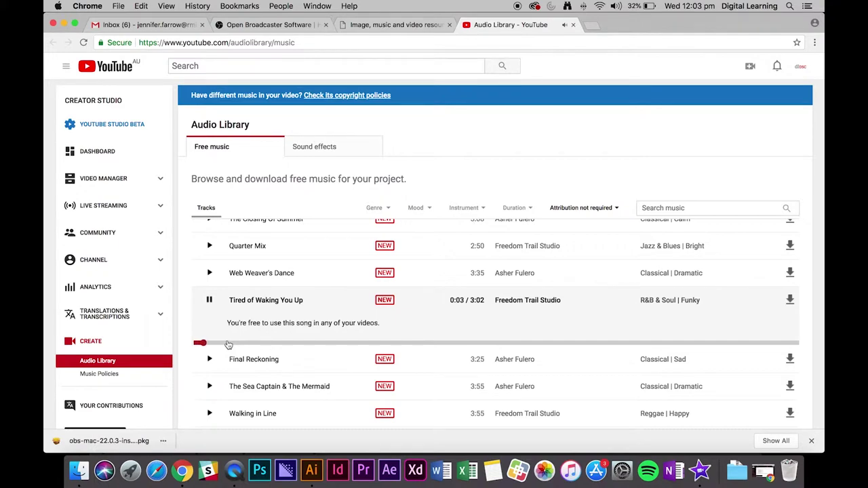
{"action": "left_click", "coordinate": [295, 343]}
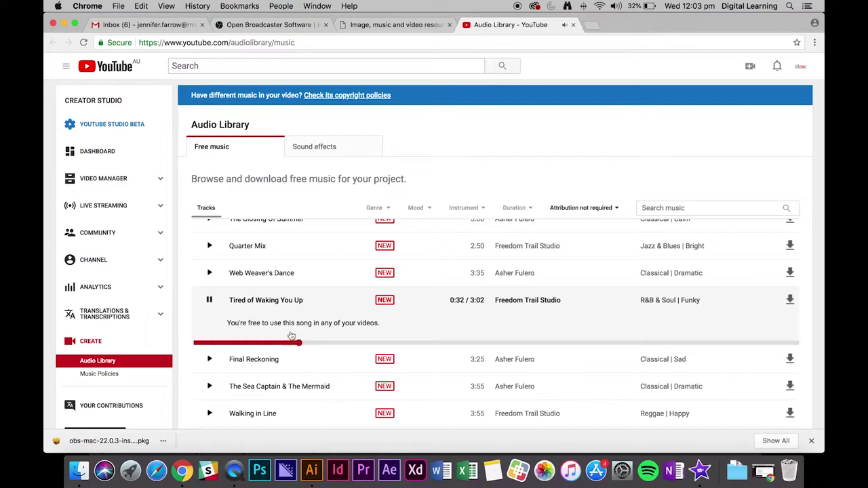
{"action": "left_click", "coordinate": [210, 304]}
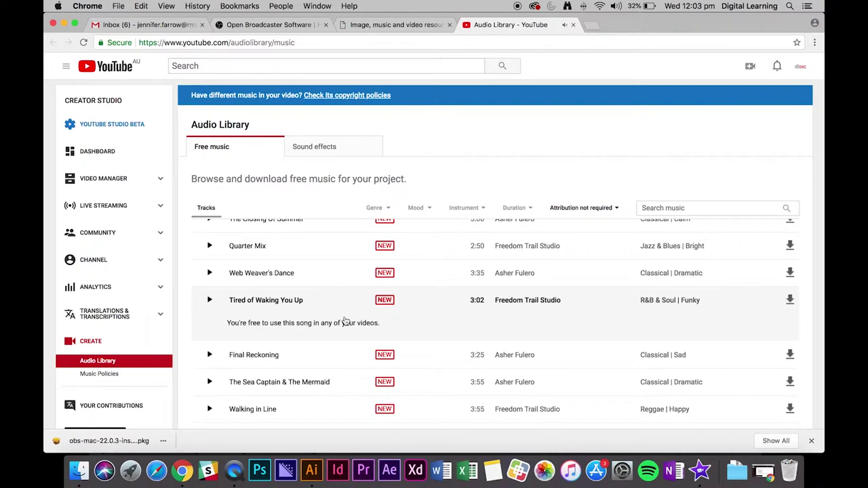
{"action": "key", "text": "XF86AudioRaiseVolume"}
Step: Download Tired_of_Waking_You_Up.mp3 and import it from Finder's Downloads into iMovie's My Media
{"action": "left_click", "coordinate": [791, 300]}
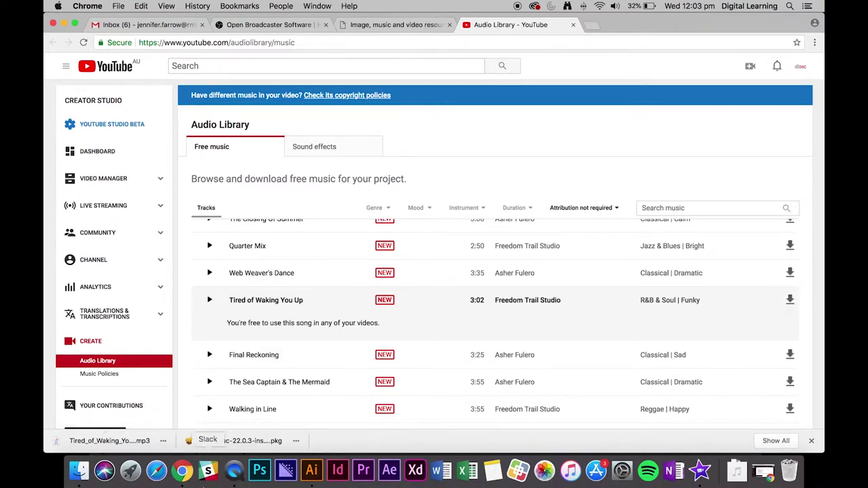
{"action": "left_click", "coordinate": [163, 441]}
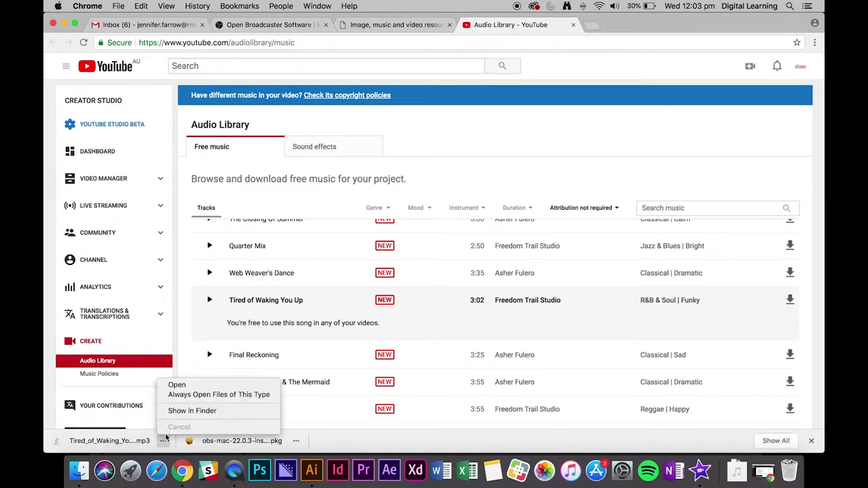
{"action": "left_click", "coordinate": [182, 412]}
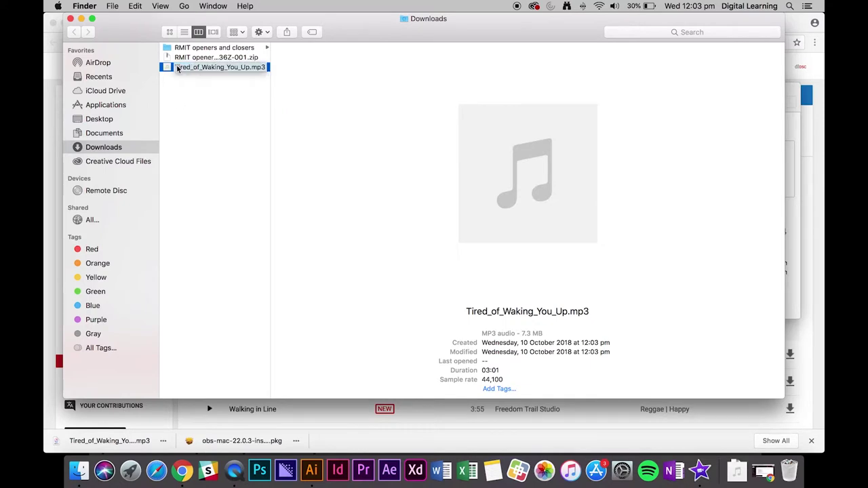
{"action": "key", "text": "super+Tab"}
{"action": "key", "text": "super+Tab"}
{"action": "key", "text": "super+Tab"}
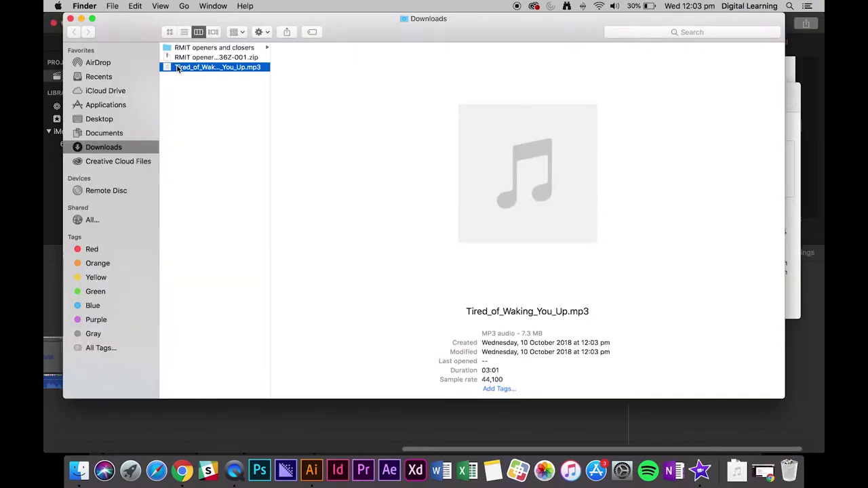
{"action": "left_click_drag", "start_coordinate": [144, 32], "coordinate": [349, 85]}
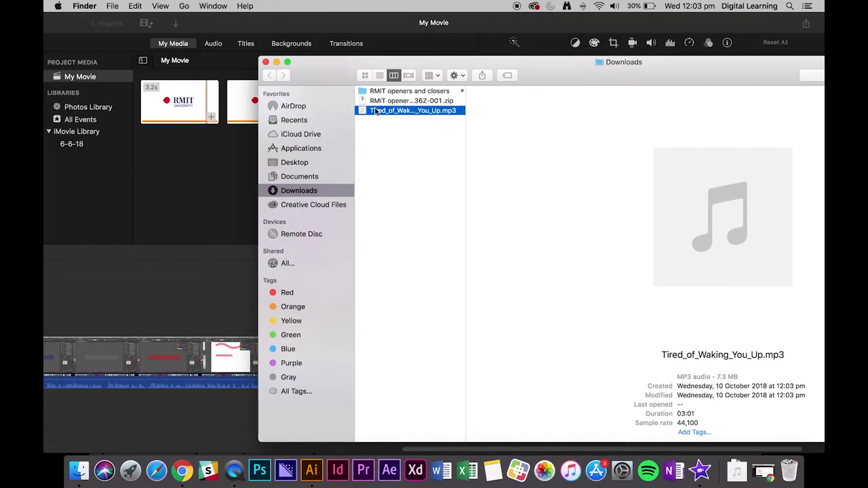
{"action": "left_click_drag", "start_coordinate": [375, 112], "coordinate": [207, 206]}
Step: Place the Tired of Waking You Up clip beneath the video clips and zoom the timeline in
{"action": "left_click", "coordinate": [207, 207]}
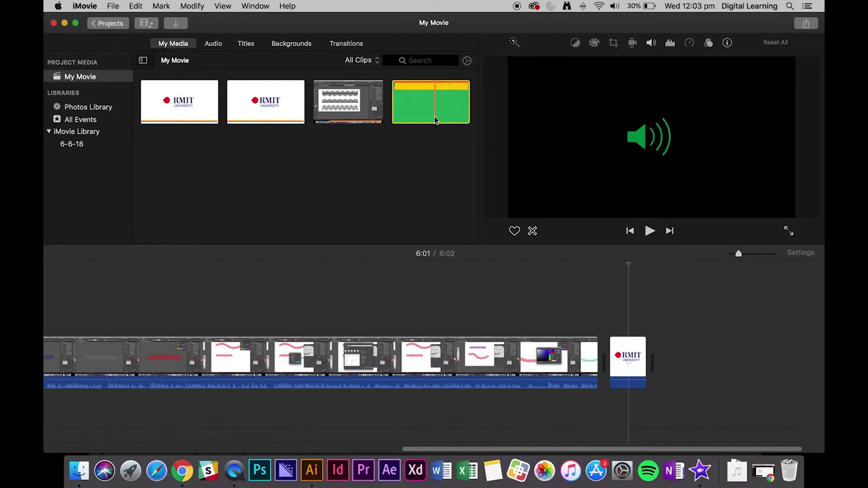
{"action": "left_click_drag", "start_coordinate": [632, 450], "coordinate": [273, 460]}
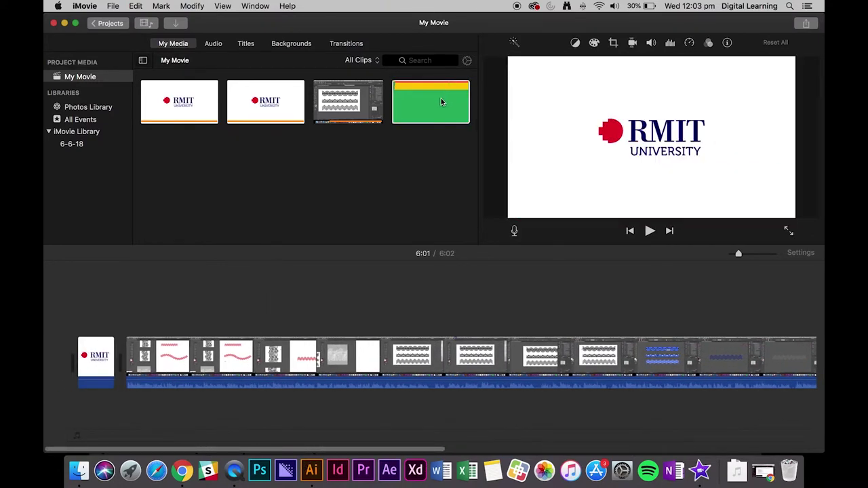
{"action": "left_click_drag", "start_coordinate": [441, 102], "coordinate": [68, 416]}
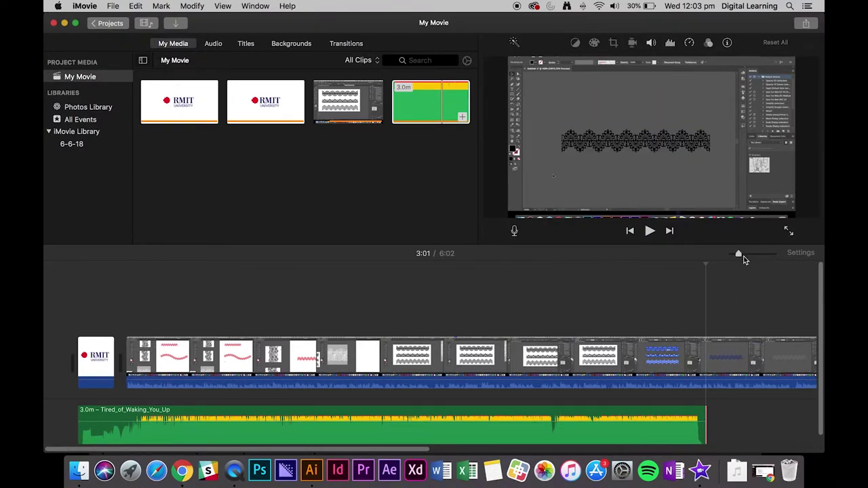
{"action": "mouse_move", "coordinate": [738, 253]}
{"action": "left_mouse_down"}
{"action": "mouse_move", "coordinate": [760, 255]}
{"action": "mouse_move", "coordinate": [735, 255]}
{"action": "left_mouse_up"}
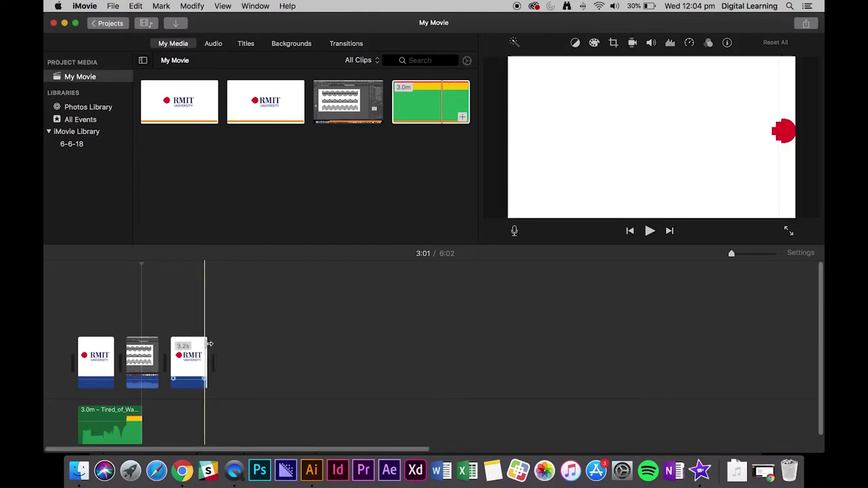
{"action": "key", "text": "super+Tab"}
{"action": "key", "text": "super+Tab"}
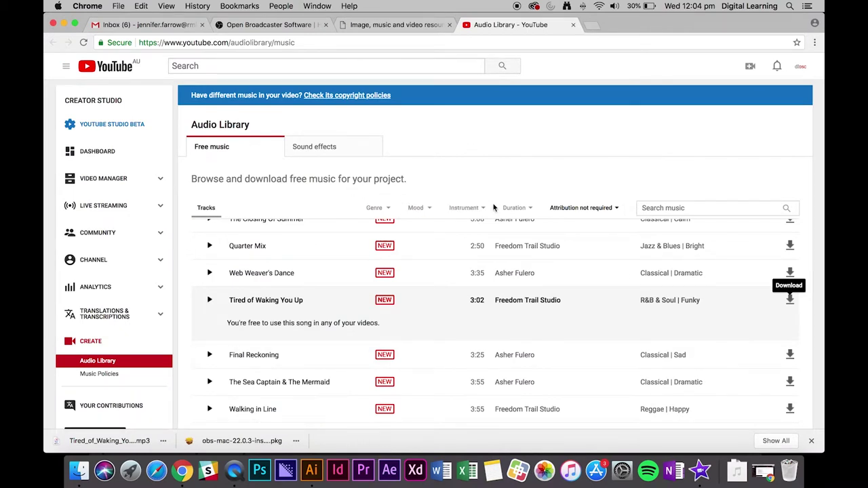
Step: Set the Duration filter to '> 5:00' after briefly trying 2:30 - 3:00
{"action": "left_click", "coordinate": [515, 208]}
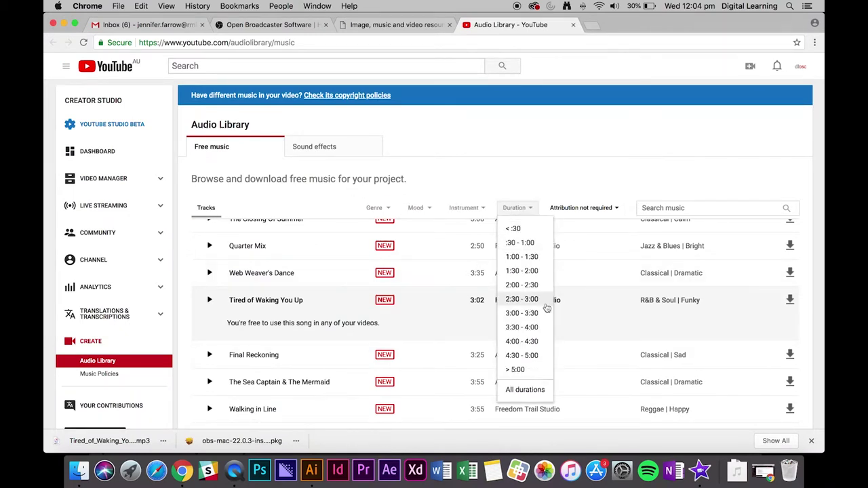
{"action": "left_click", "coordinate": [544, 302]}
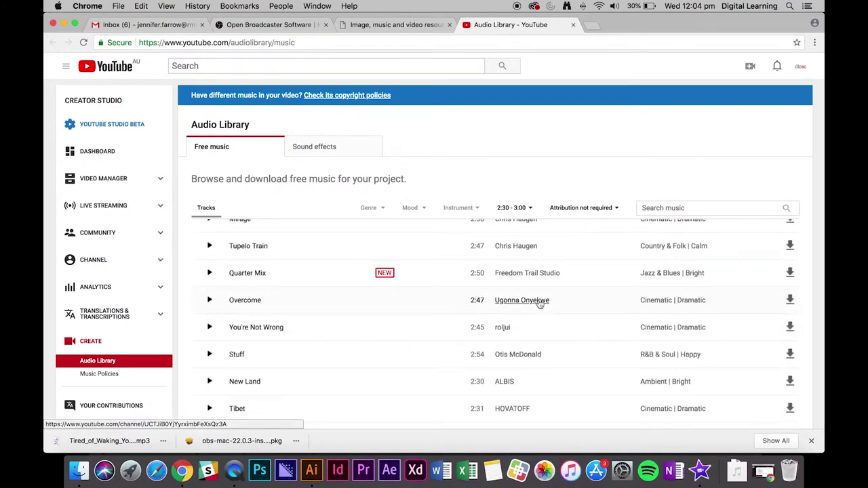
{"action": "left_click", "coordinate": [512, 207]}
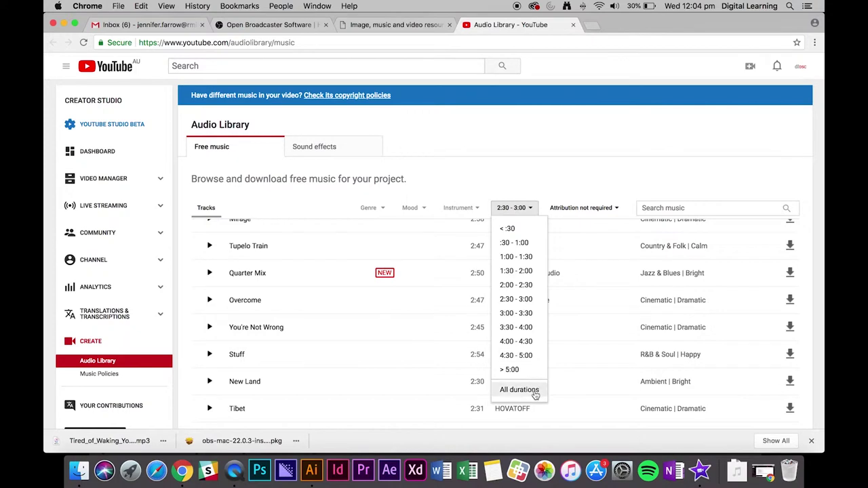
{"action": "left_click", "coordinate": [526, 370]}
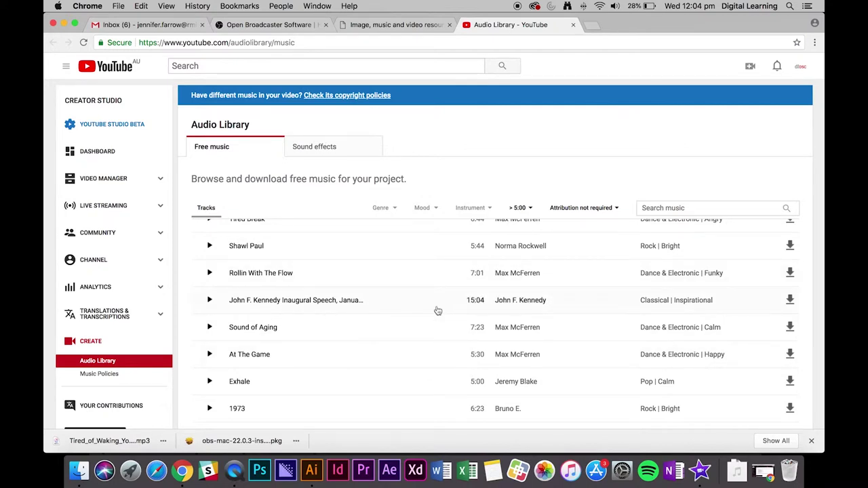
{"action": "scroll", "coordinate": [468, 315], "scroll_direction": "up", "scroll_amount": 1}
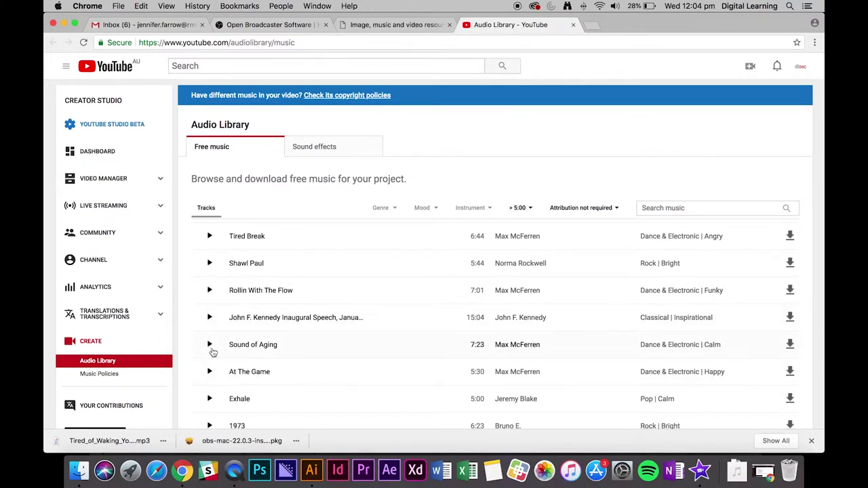
Step: Preview Sound of Aging and Tired Break, skipping ahead in each, then stop them
{"action": "left_click", "coordinate": [211, 348]}
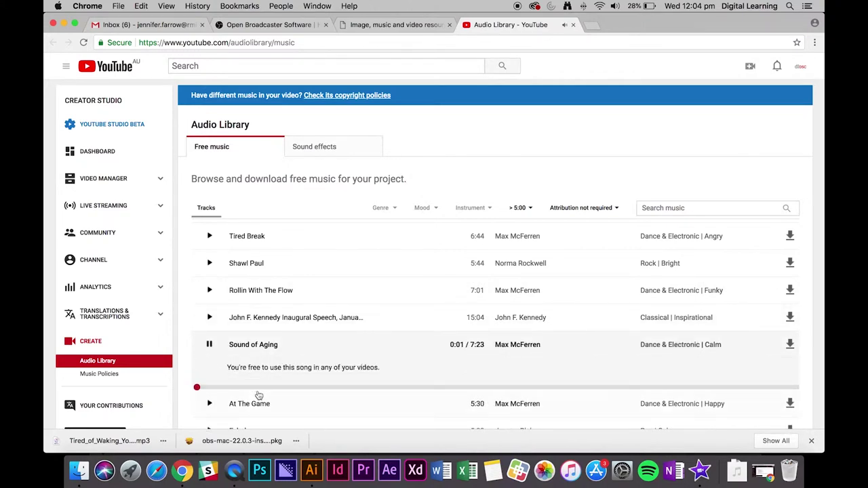
{"action": "left_click", "coordinate": [258, 389]}
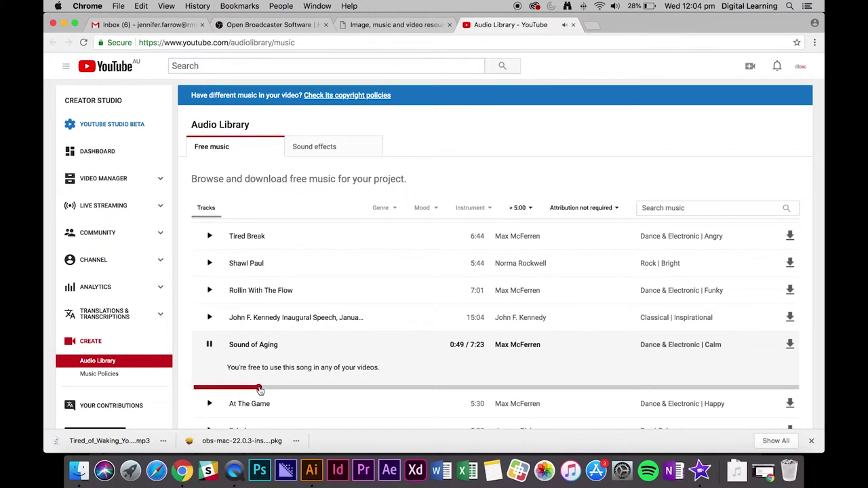
{"action": "left_click", "coordinate": [210, 345]}
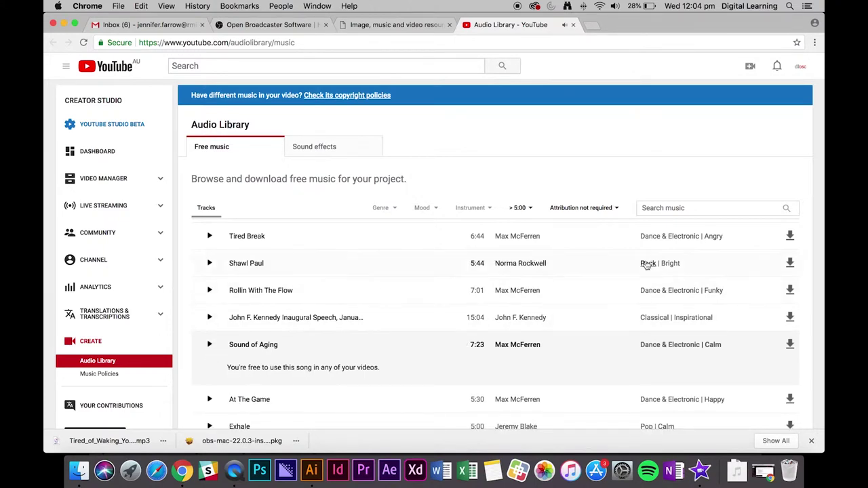
{"action": "left_click", "coordinate": [210, 236]}
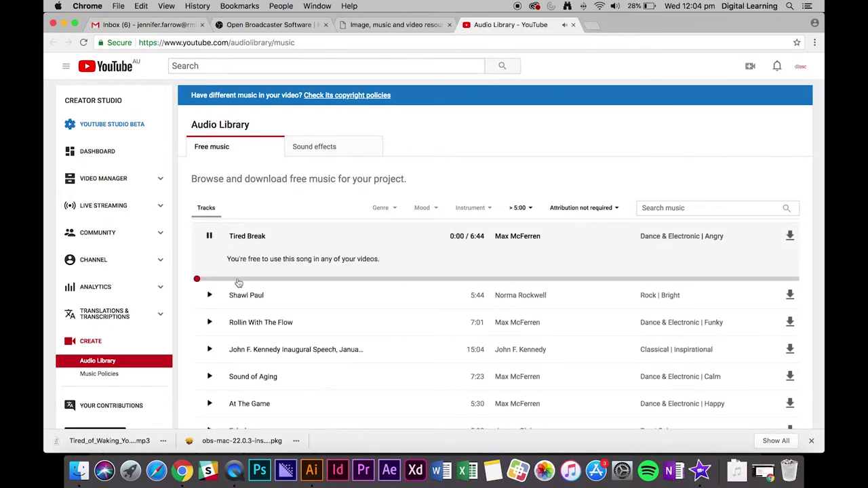
{"action": "left_click", "coordinate": [239, 280]}
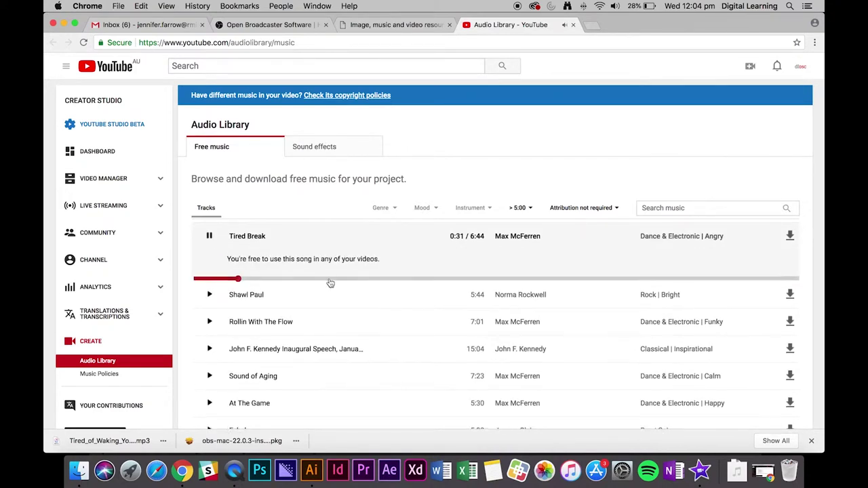
{"action": "left_click", "coordinate": [203, 234]}
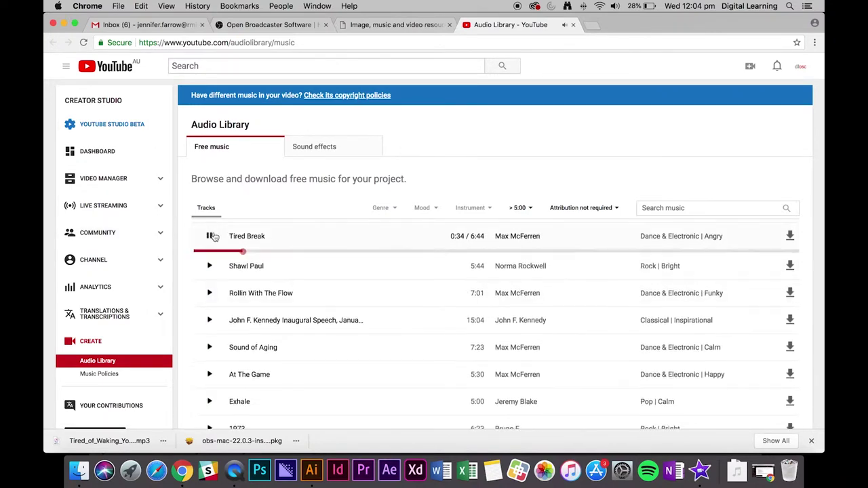
{"action": "left_click", "coordinate": [211, 236]}
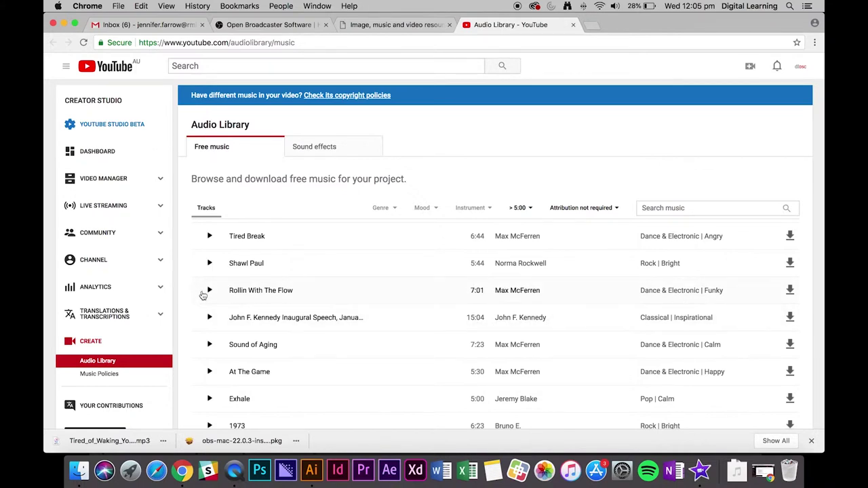
Step: Preview Rollin With The Flow and 1973, stopping each
{"action": "left_click", "coordinate": [209, 290]}
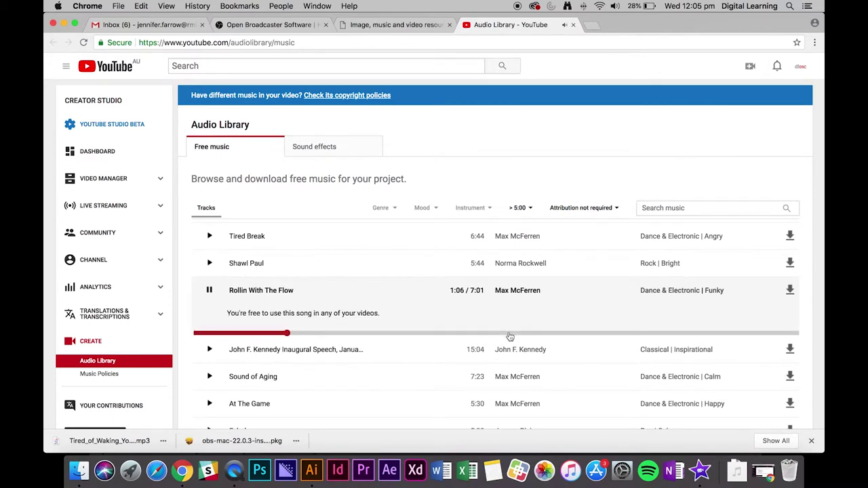
{"action": "left_click", "coordinate": [209, 291]}
{"action": "scroll", "coordinate": [522, 375], "scroll_direction": "down", "scroll_amount": 3}
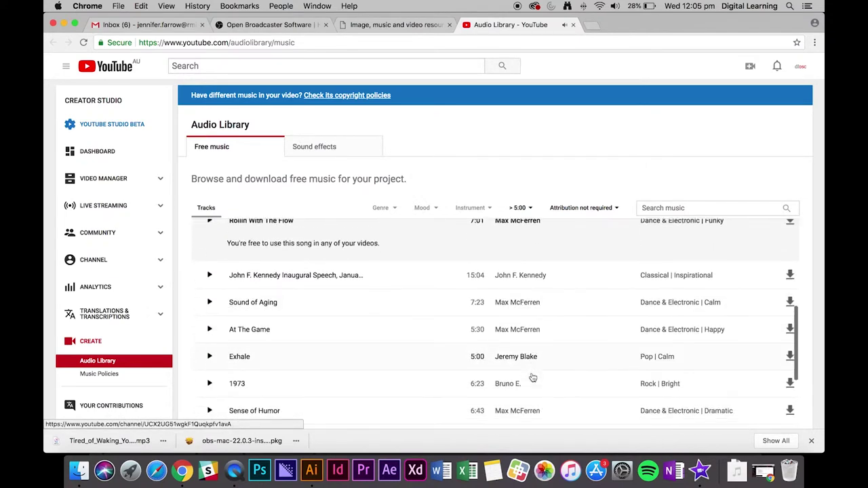
{"action": "scroll", "coordinate": [543, 379], "scroll_direction": "down", "scroll_amount": 1}
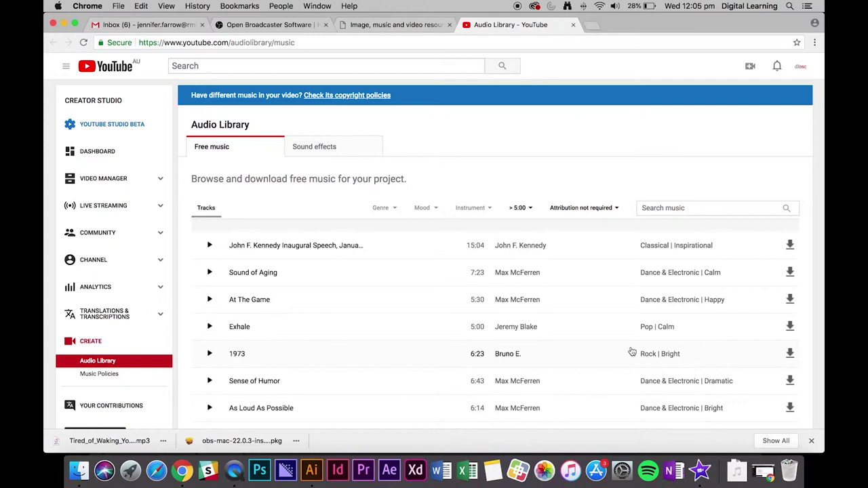
{"action": "left_click", "coordinate": [209, 354]}
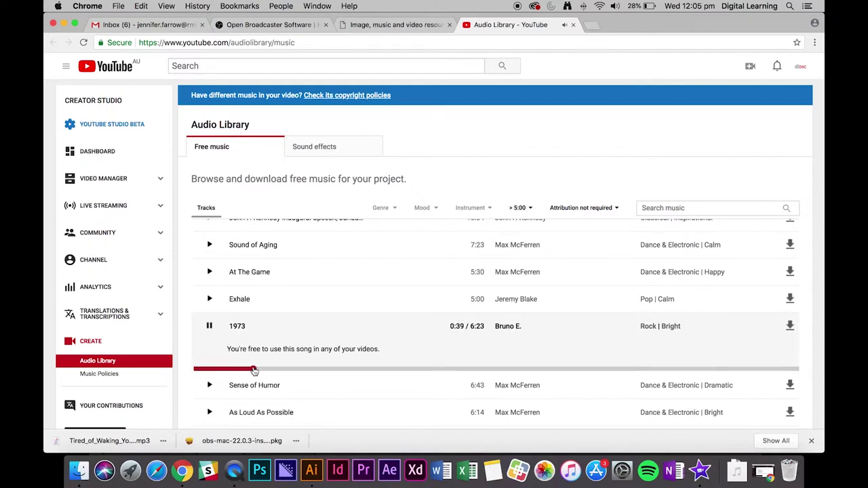
{"action": "left_click", "coordinate": [211, 330]}
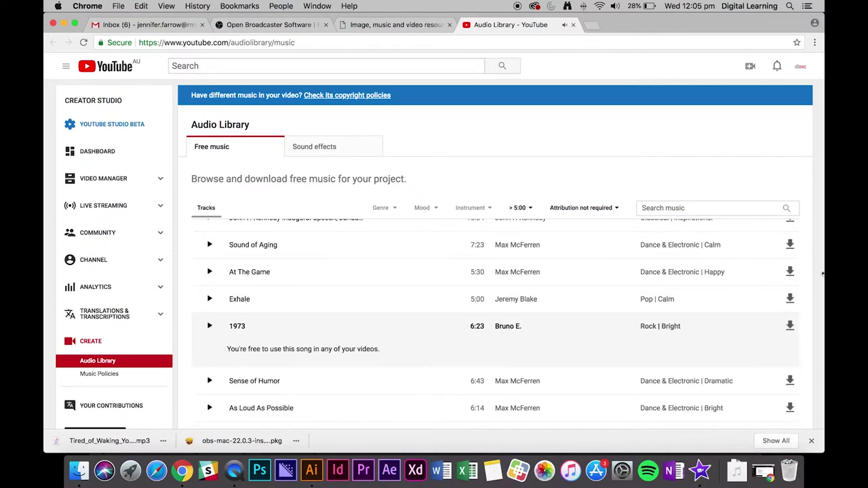
Step: Download the 1973 track, select 1973.mp3 in Finder's Downloads, and return to iMovie
{"action": "left_click", "coordinate": [791, 325]}
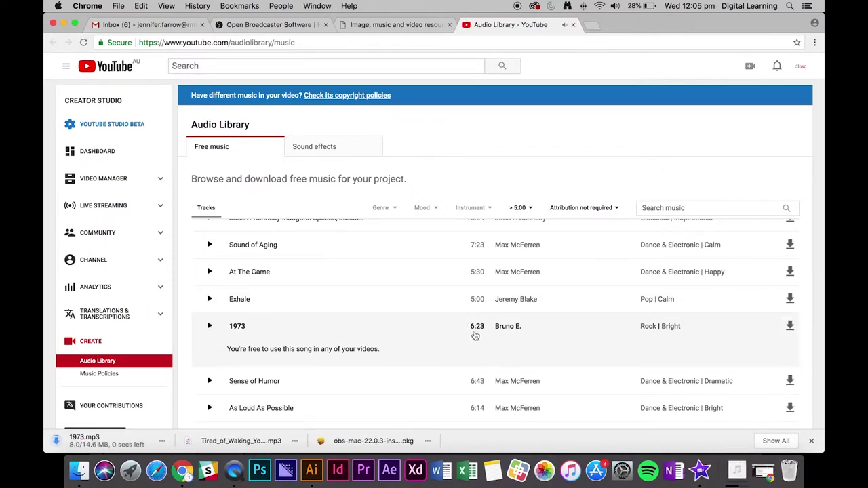
{"action": "key", "text": "super+Tab"}
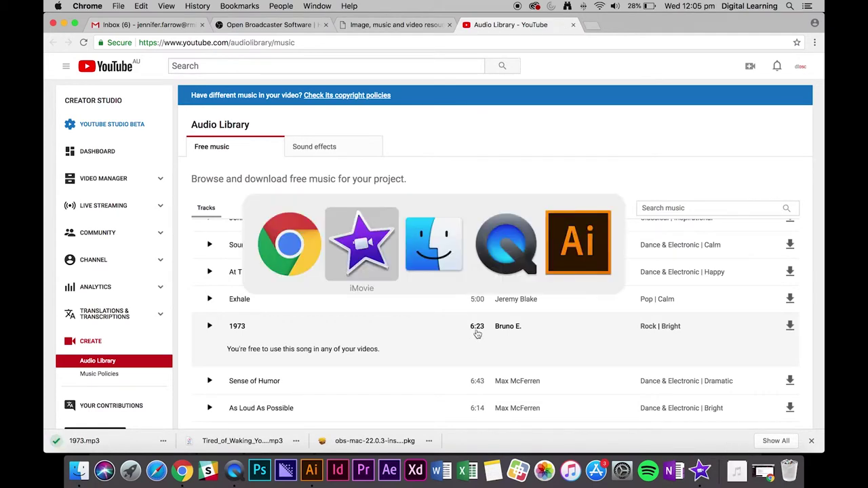
{"action": "key", "text": "super+Tab"}
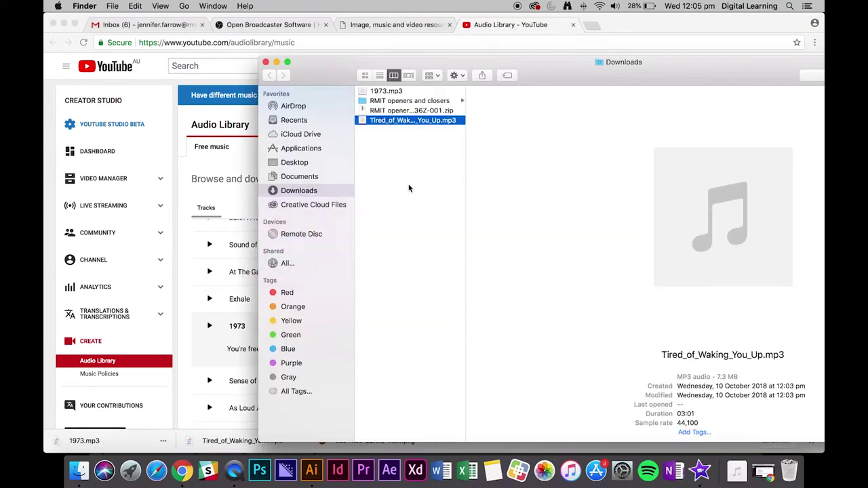
{"action": "left_click", "coordinate": [385, 92]}
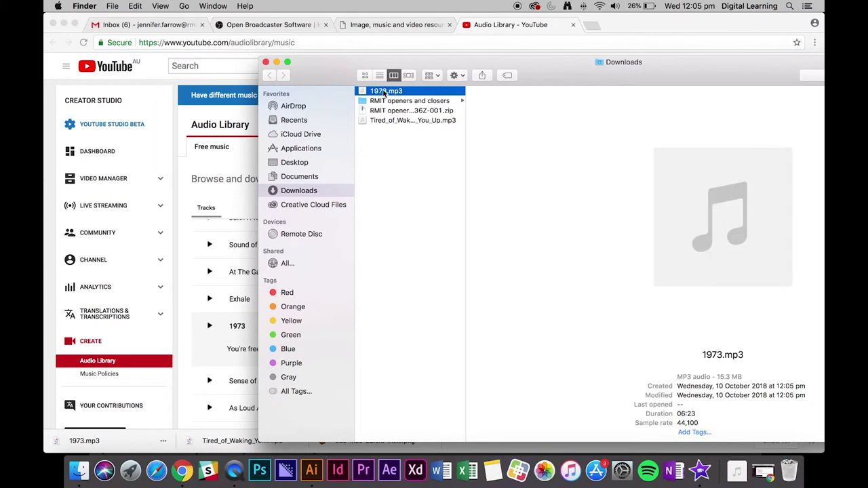
{"action": "key", "text": "super+Tab"}
{"action": "key", "text": "super+Tab"}
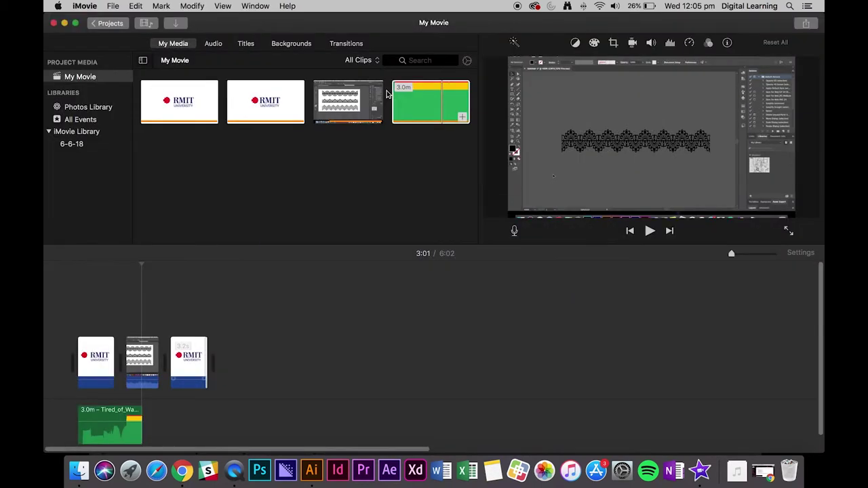
Step: Import 1973.mp3 into My Media and swap it in for the old background music under the clips
{"action": "key", "text": "super+Tab"}
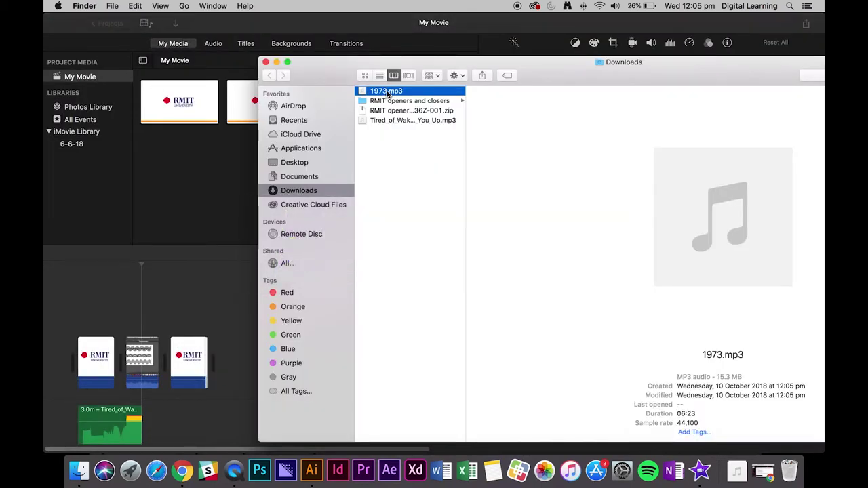
{"action": "left_click_drag", "start_coordinate": [383, 90], "coordinate": [201, 198]}
{"action": "left_click", "coordinate": [201, 198]}
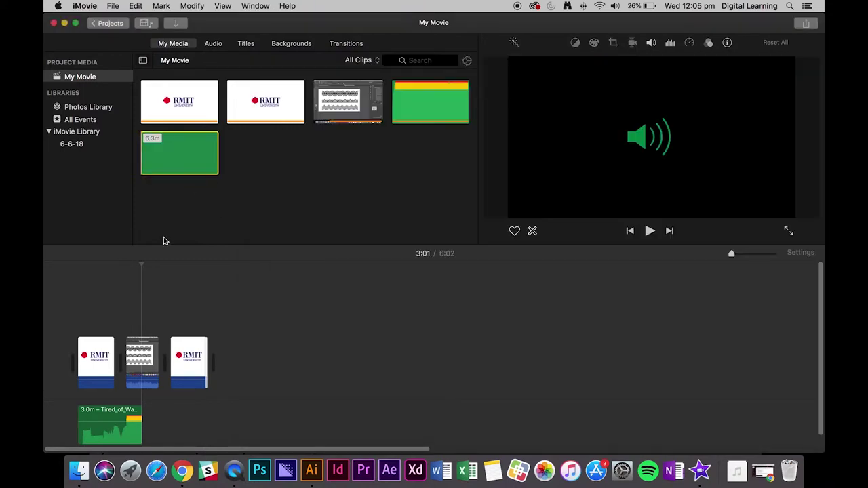
{"action": "left_click", "coordinate": [124, 430]}
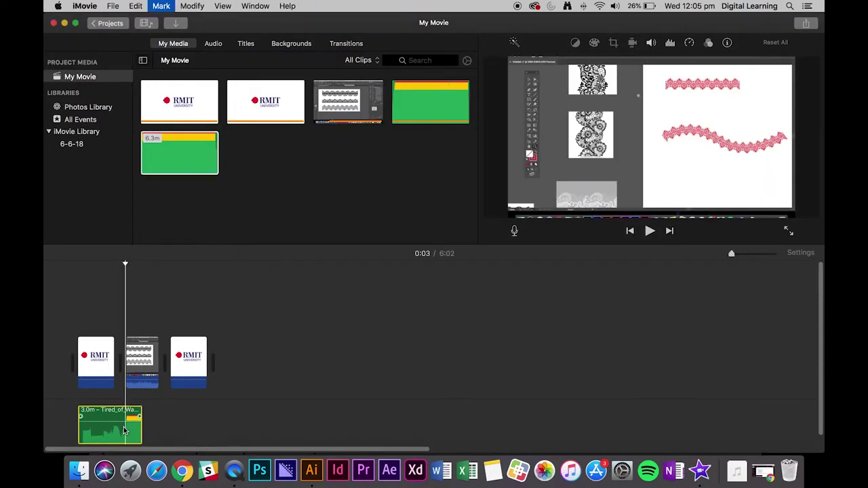
{"action": "key", "text": "Delete"}
{"action": "left_click_drag", "start_coordinate": [165, 156], "coordinate": [76, 418]}
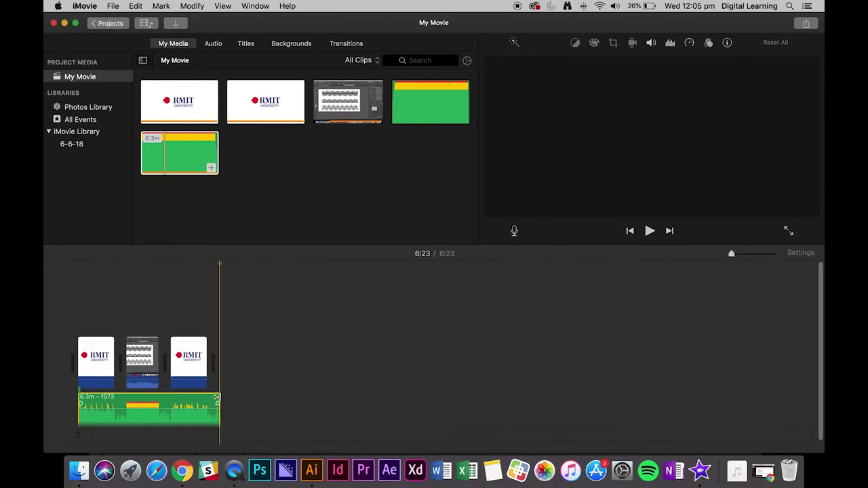
Step: Trim the 1973 track to about 6.0 minutes so it ends with the final RMIT clip at 6:02
{"action": "mouse_move", "coordinate": [216, 397]}
{"action": "left_mouse_down"}
{"action": "mouse_move", "coordinate": [250, 400]}
{"action": "mouse_move", "coordinate": [229, 397]}
{"action": "left_mouse_up"}
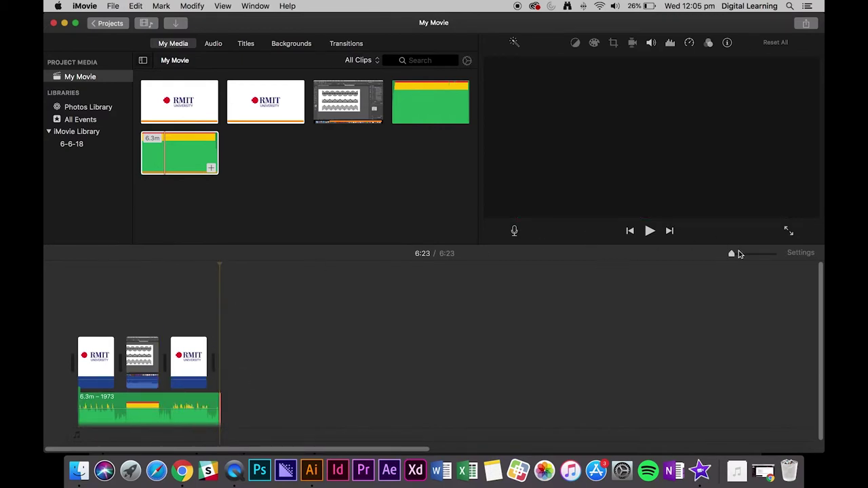
{"action": "left_click_drag", "start_coordinate": [739, 255], "coordinate": [747, 253]}
{"action": "scroll", "coordinate": [611, 404], "scroll_direction": "left", "scroll_amount": 10}
{"action": "left_click_drag", "start_coordinate": [674, 405], "coordinate": [514, 405]}
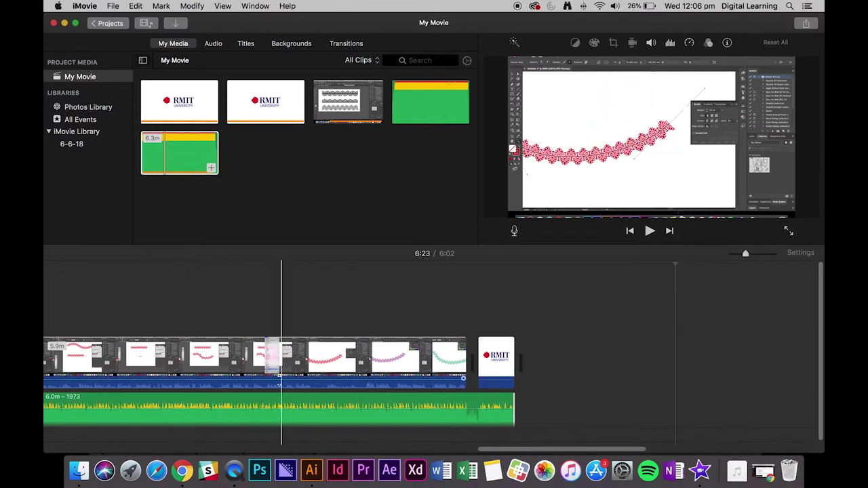
Step: Step the 1973 track's volume down through 16% and 7% to 6%, playing back to check each level
{"action": "left_click", "coordinate": [277, 387]}
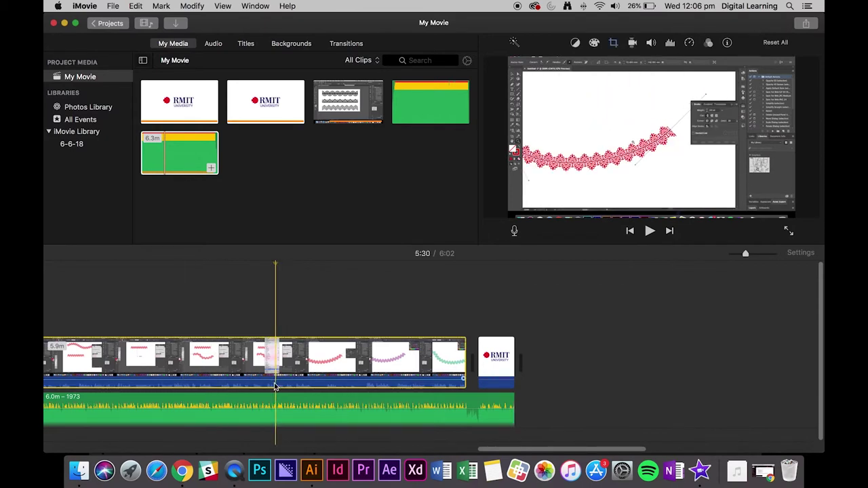
{"action": "key", "text": "space"}
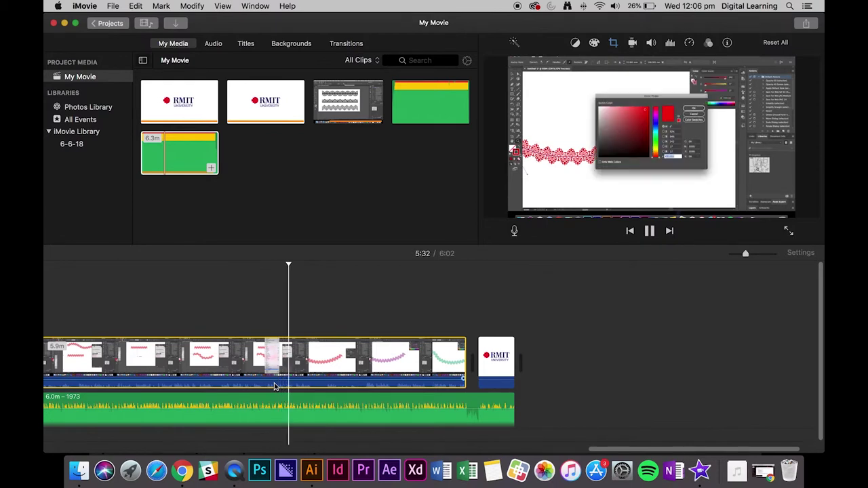
{"action": "key", "text": "space"}
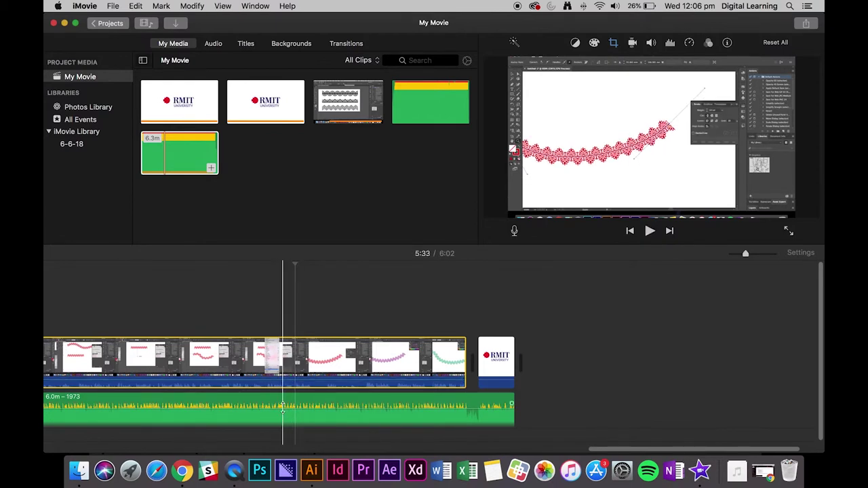
{"action": "left_click_drag", "start_coordinate": [283, 407], "coordinate": [283, 417]}
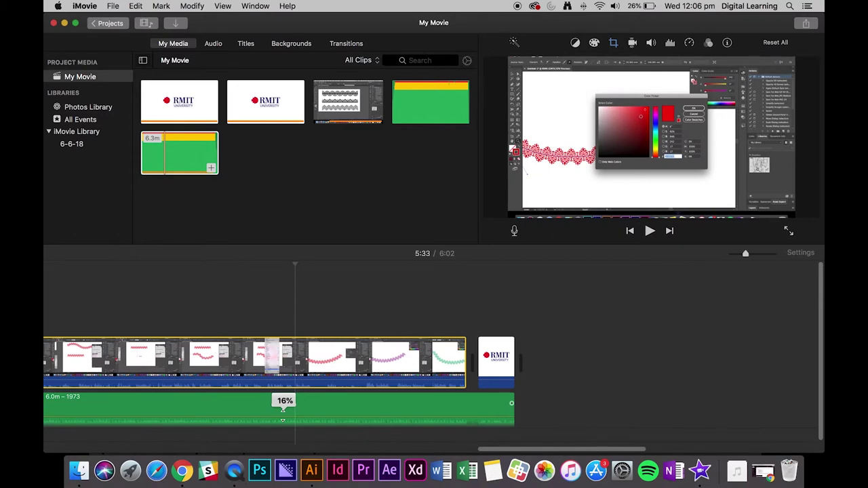
{"action": "key", "text": "space"}
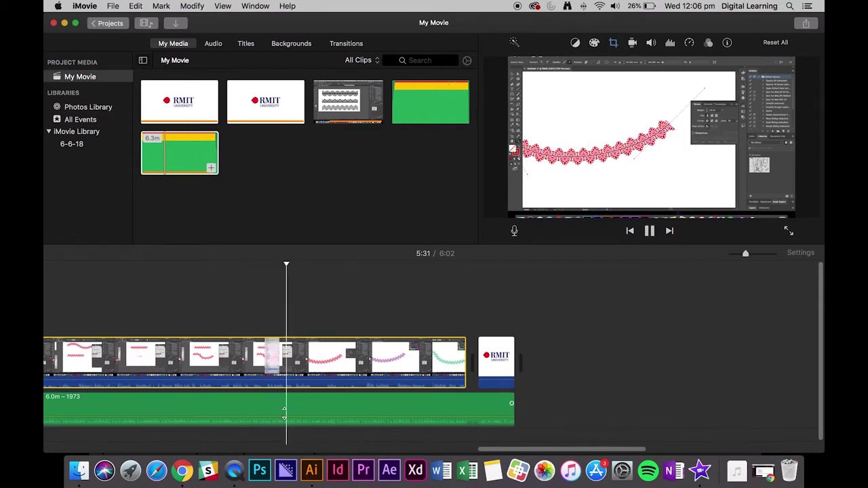
{"action": "key", "text": "space"}
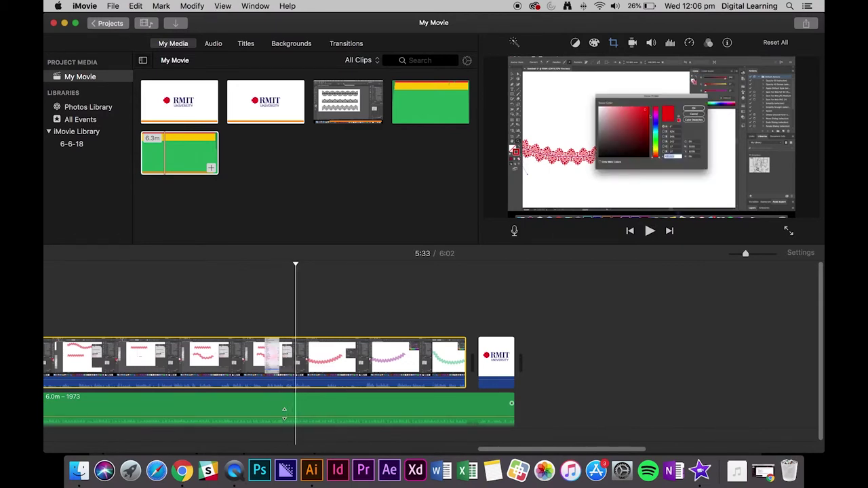
{"action": "left_click_drag", "start_coordinate": [283, 419], "coordinate": [284, 422]}
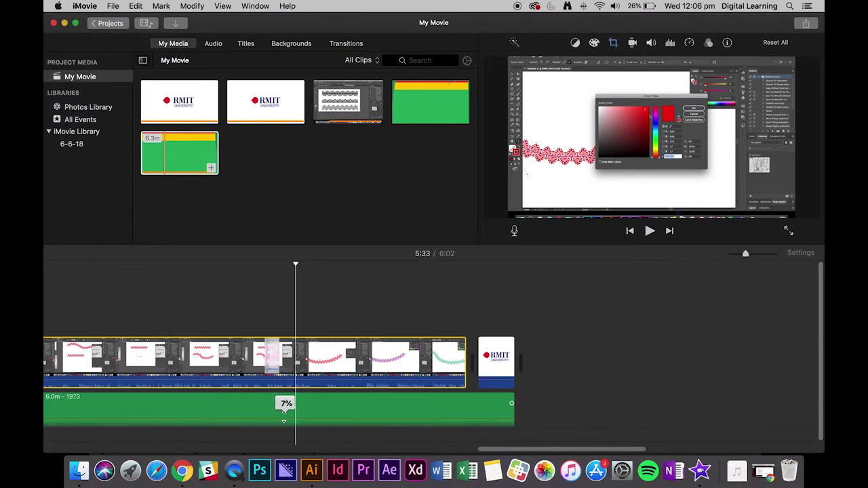
{"action": "key", "text": "space"}
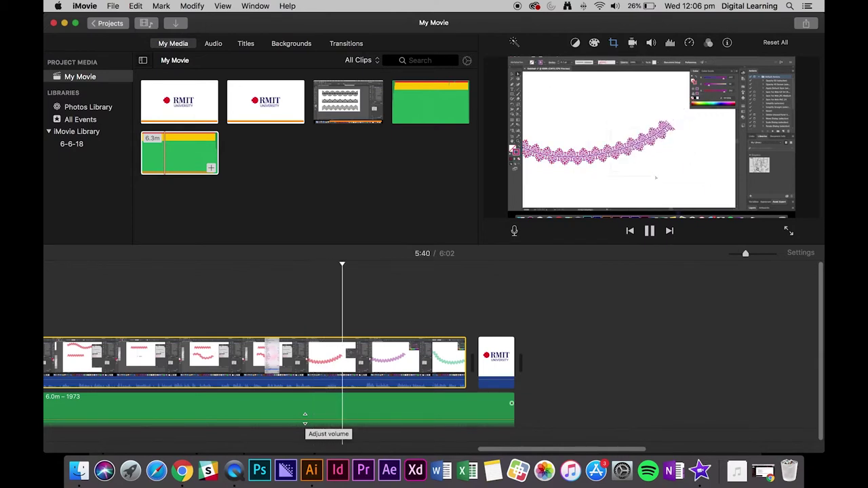
{"action": "key", "text": "space"}
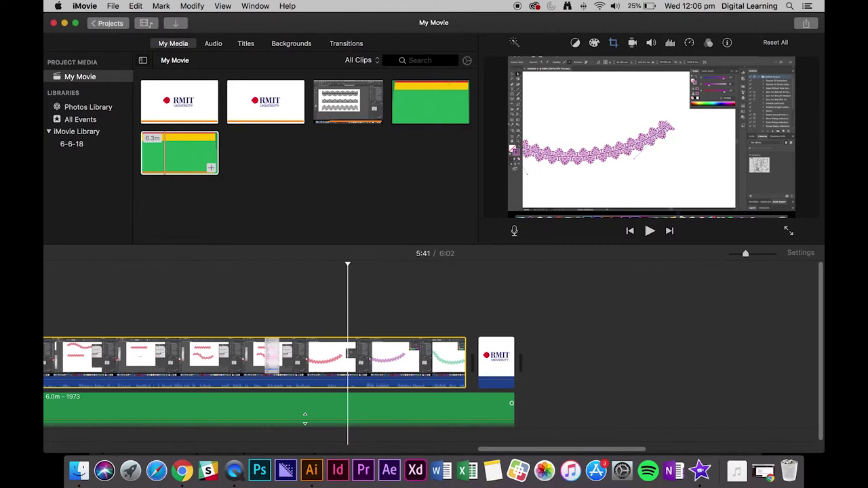
{"action": "left_click_drag", "start_coordinate": [304, 418], "coordinate": [304, 420]}
{"action": "key", "text": "space"}
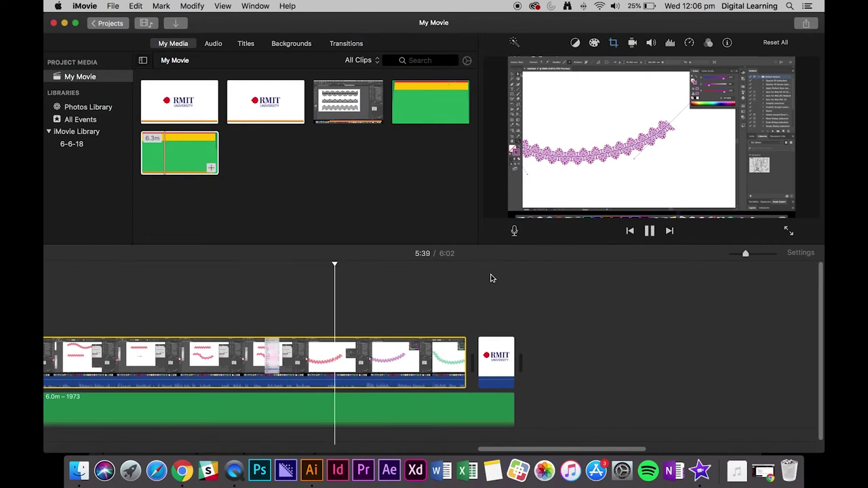
{"action": "key", "text": "space"}
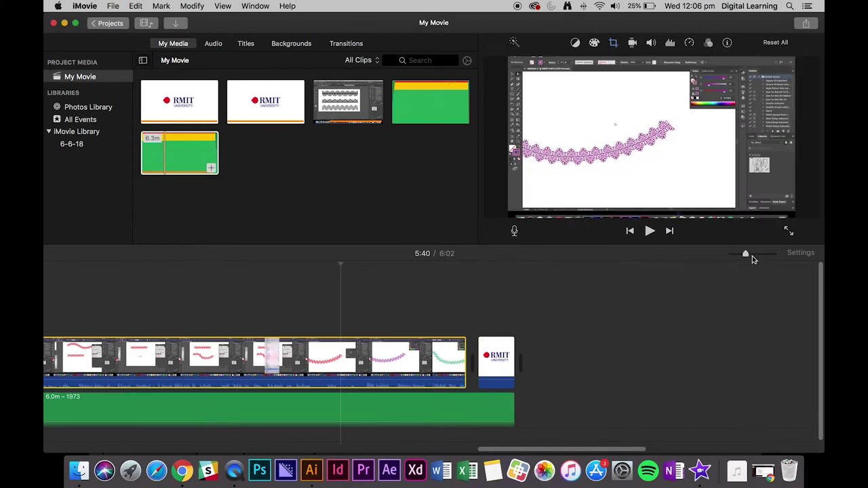
Step: Drag a long fade-out onto the end of the 1973 track and play the ending to hear it
{"action": "mouse_move", "coordinate": [753, 256]}
{"action": "left_mouse_down"}
{"action": "mouse_move", "coordinate": [731, 258]}
{"action": "mouse_move", "coordinate": [760, 254]}
{"action": "left_mouse_up"}
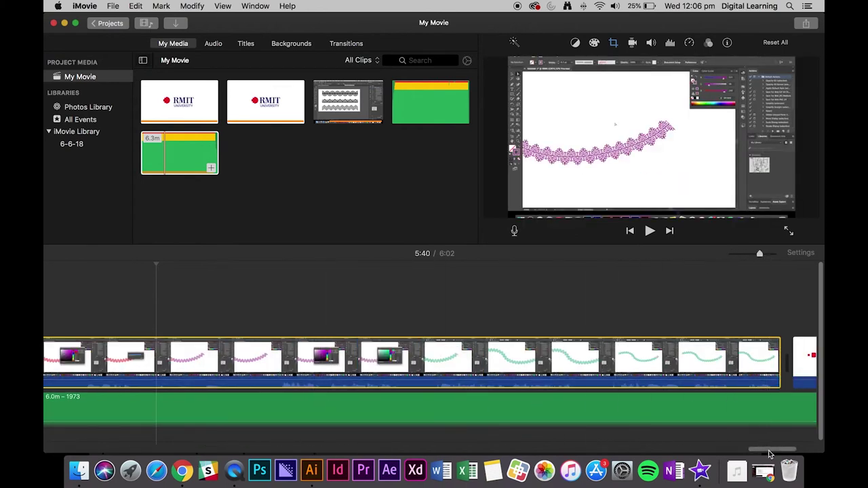
{"action": "scroll", "coordinate": [765, 434], "scroll_direction": "right", "scroll_amount": 10}
{"action": "left_click", "coordinate": [580, 419]}
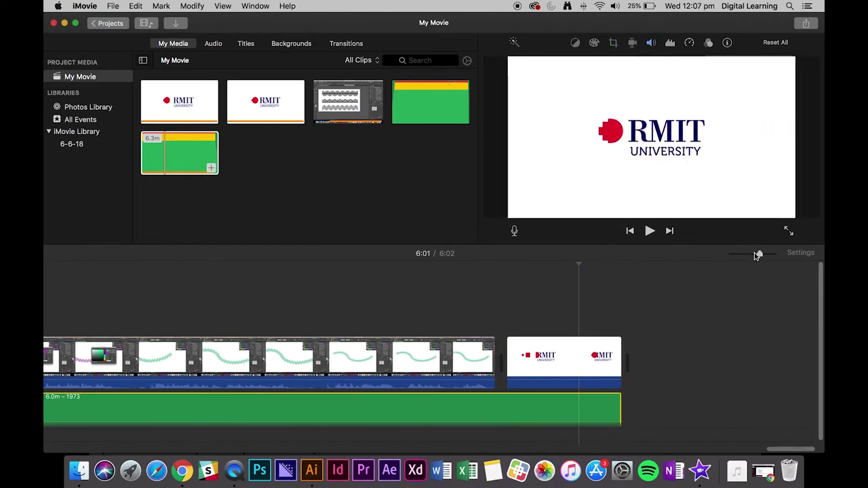
{"action": "left_click_drag", "start_coordinate": [758, 255], "coordinate": [781, 257]}
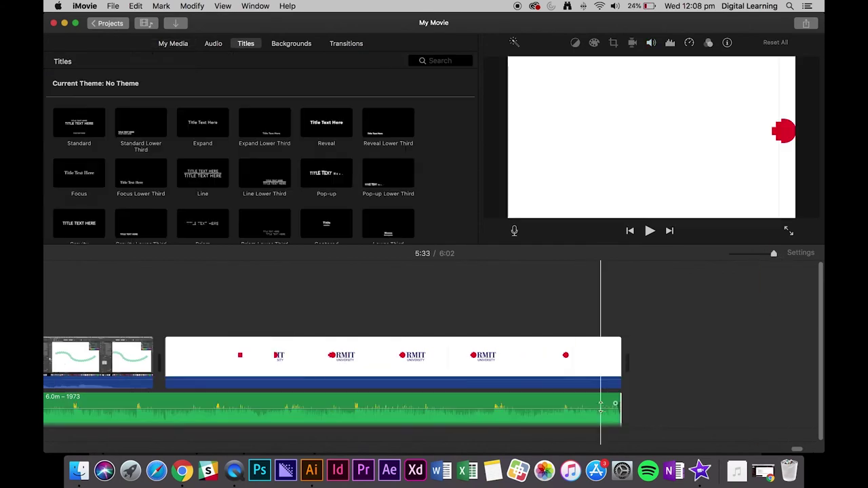
{"action": "left_click_drag", "start_coordinate": [616, 406], "coordinate": [169, 404]}
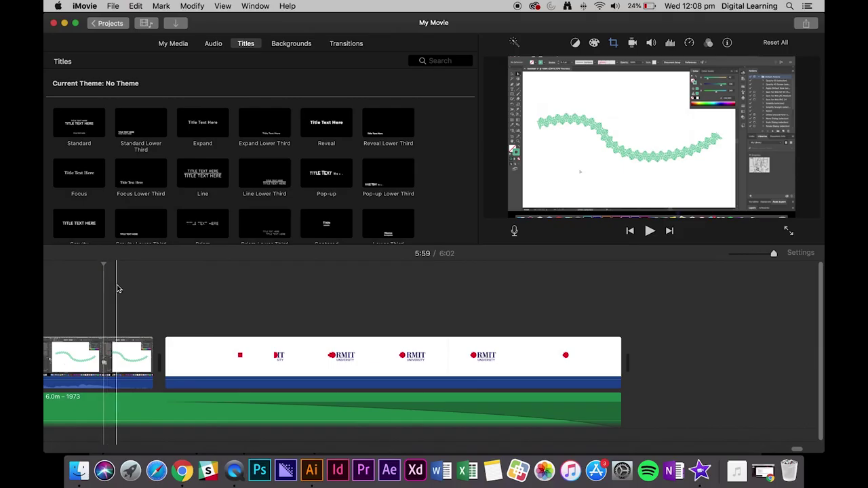
{"action": "key", "text": "space"}
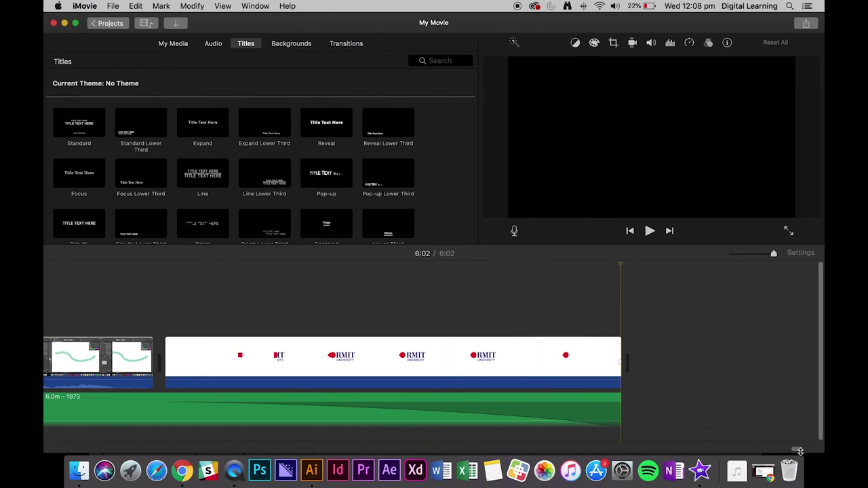
Step: Add a fade-in at the start of the 1973 track and play from the beginning to check it
{"action": "key", "text": "super+equal"}
{"action": "left_click", "coordinate": [44, 450]}
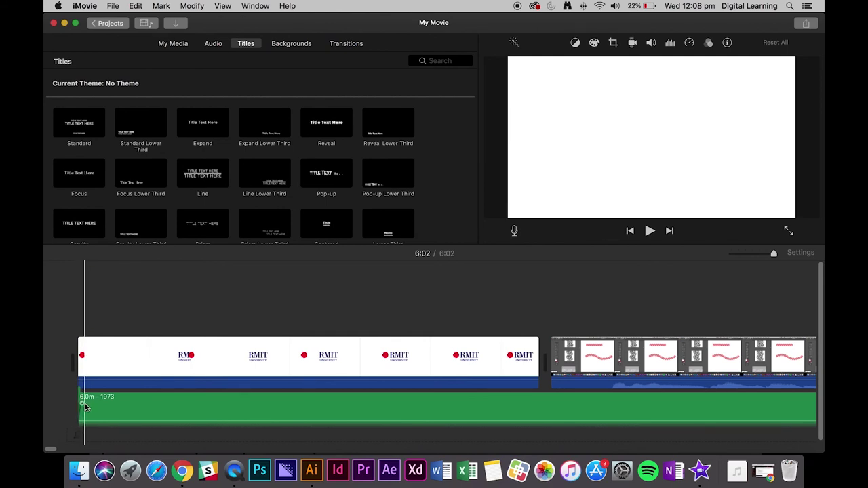
{"action": "left_click_drag", "start_coordinate": [82, 404], "coordinate": [539, 404]}
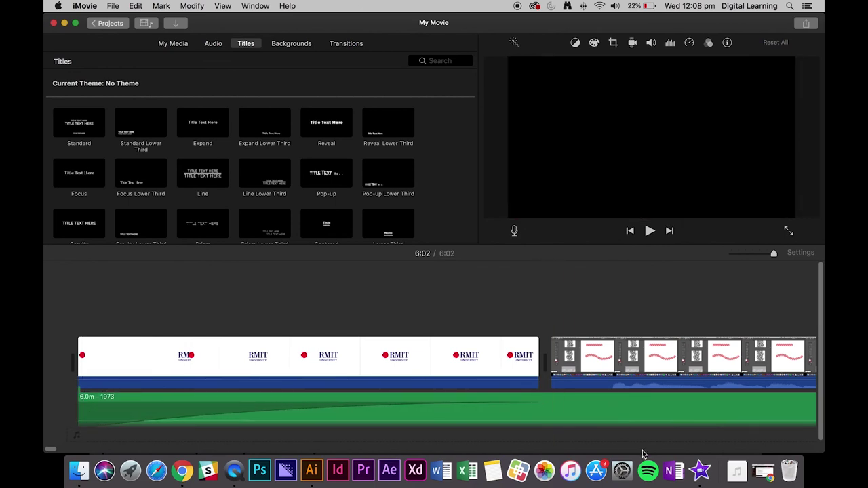
{"action": "key", "text": "space"}
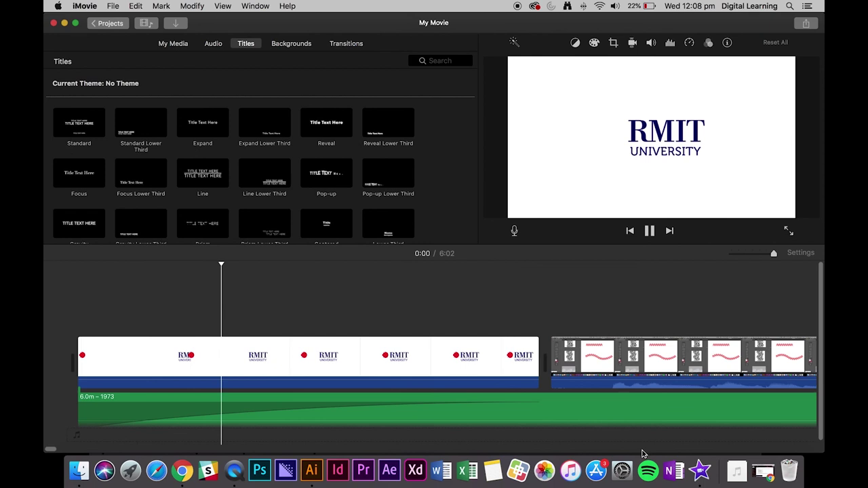